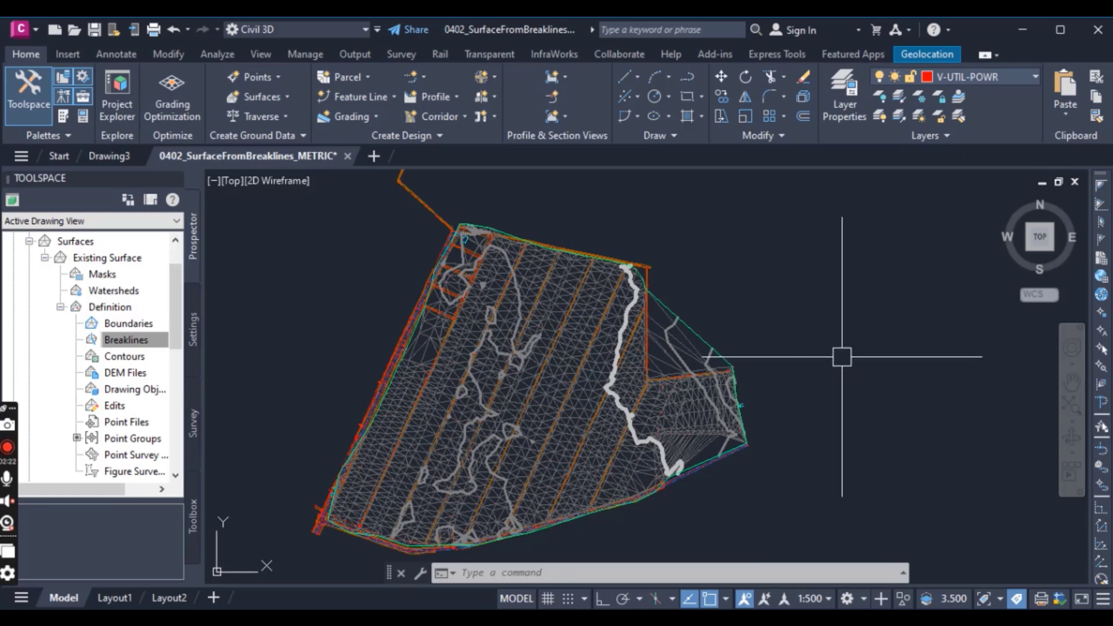
Step: Examine the Existing Surface triangulation and identify the bottom-of-bank survey figure running along one of the interior ditches
{"action": "scroll", "coordinate": [548, 397], "scroll_direction": "up", "scroll_amount": 3}
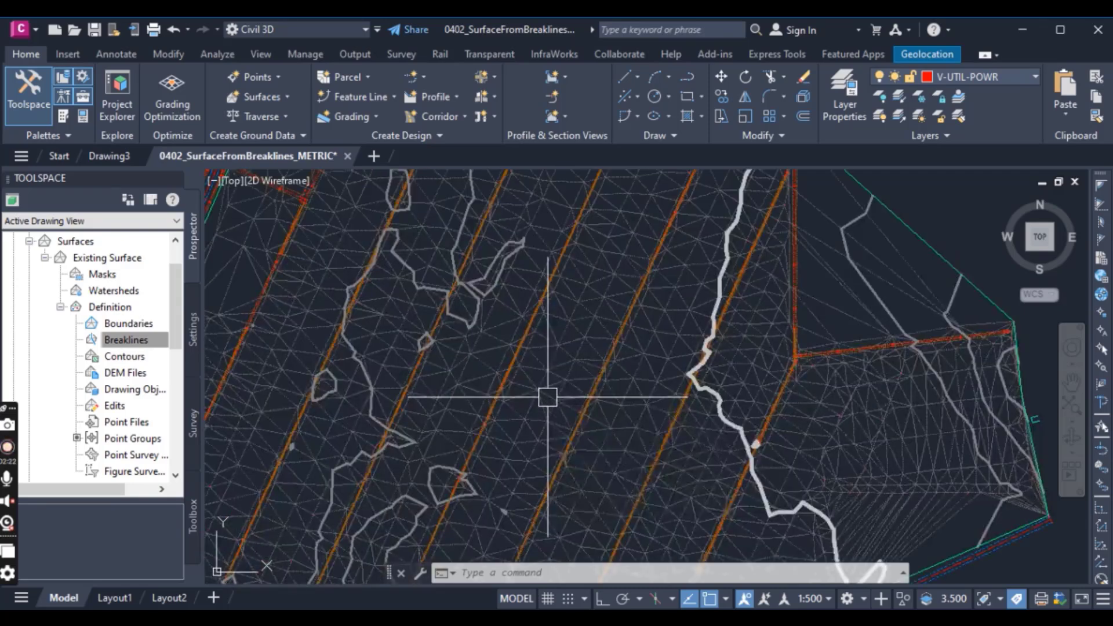
{"action": "mouse_move", "coordinate": [548, 398]}
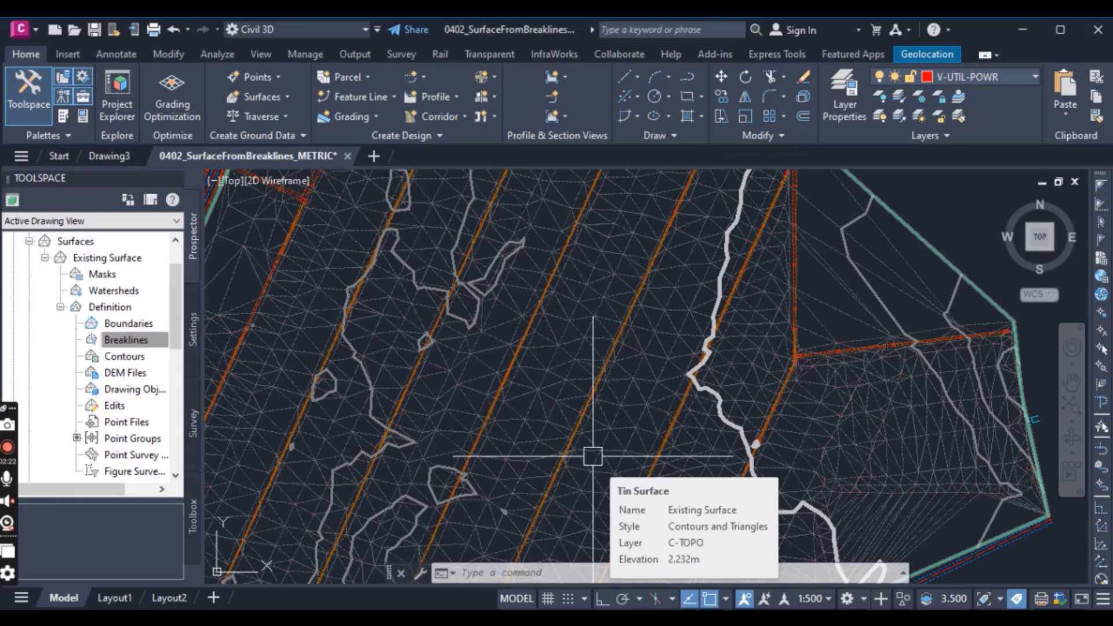
{"action": "scroll", "coordinate": [539, 405], "scroll_direction": "down", "scroll_amount": 5}
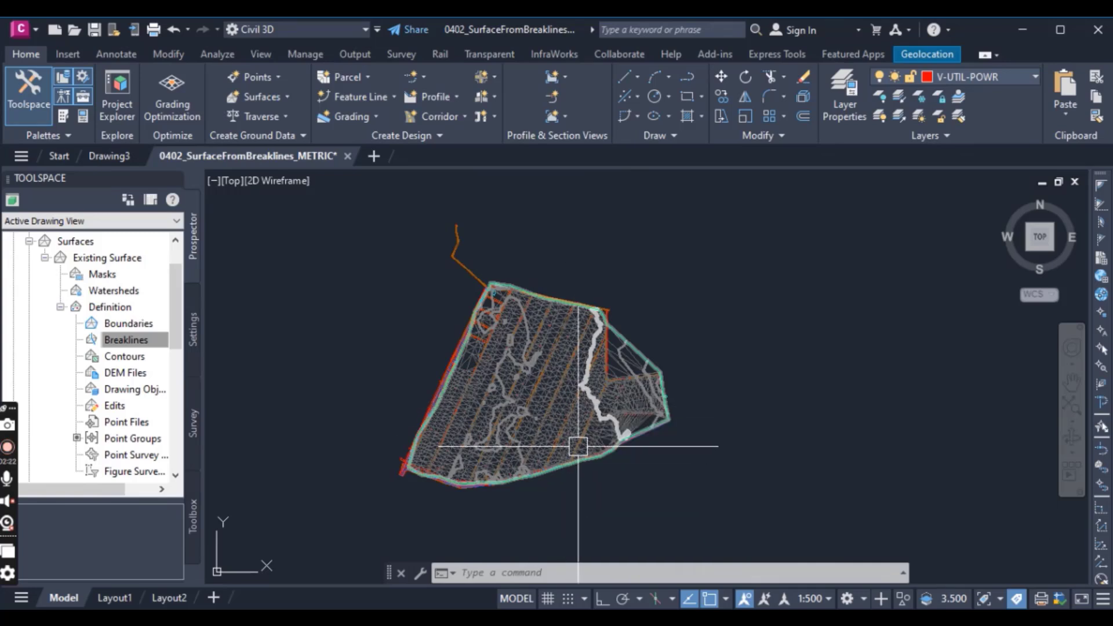
{"action": "scroll", "coordinate": [531, 377], "scroll_direction": "up", "scroll_amount": 6}
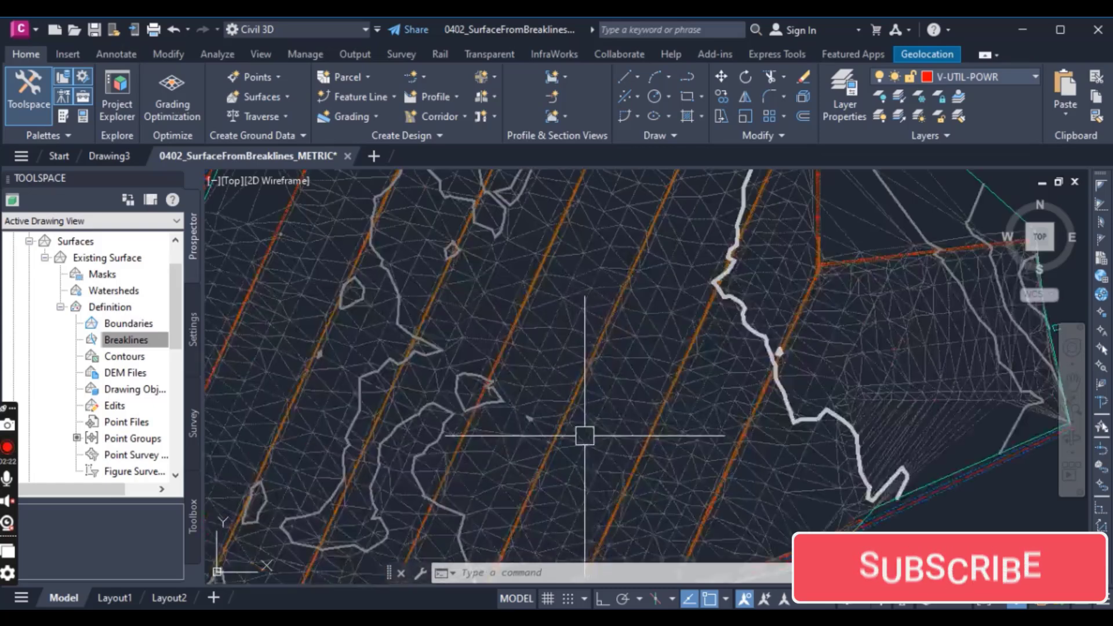
{"action": "scroll", "coordinate": [511, 356], "scroll_direction": "up", "scroll_amount": 6}
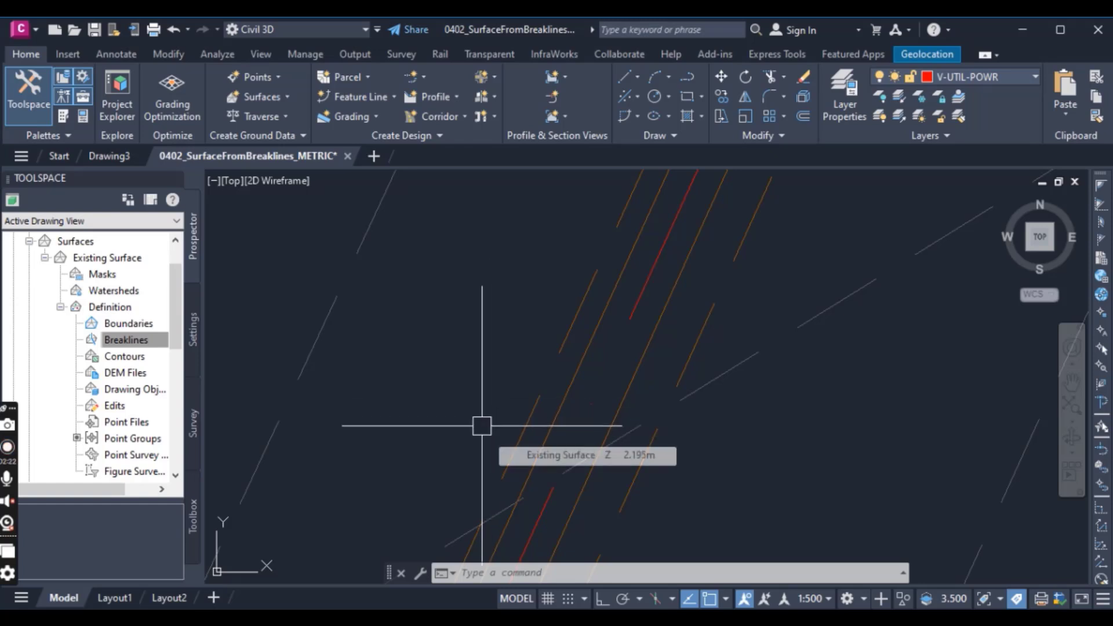
{"action": "scroll", "coordinate": [482, 426], "scroll_direction": "down", "scroll_amount": 3}
{"action": "scroll", "coordinate": [516, 394], "scroll_direction": "up", "scroll_amount": 4}
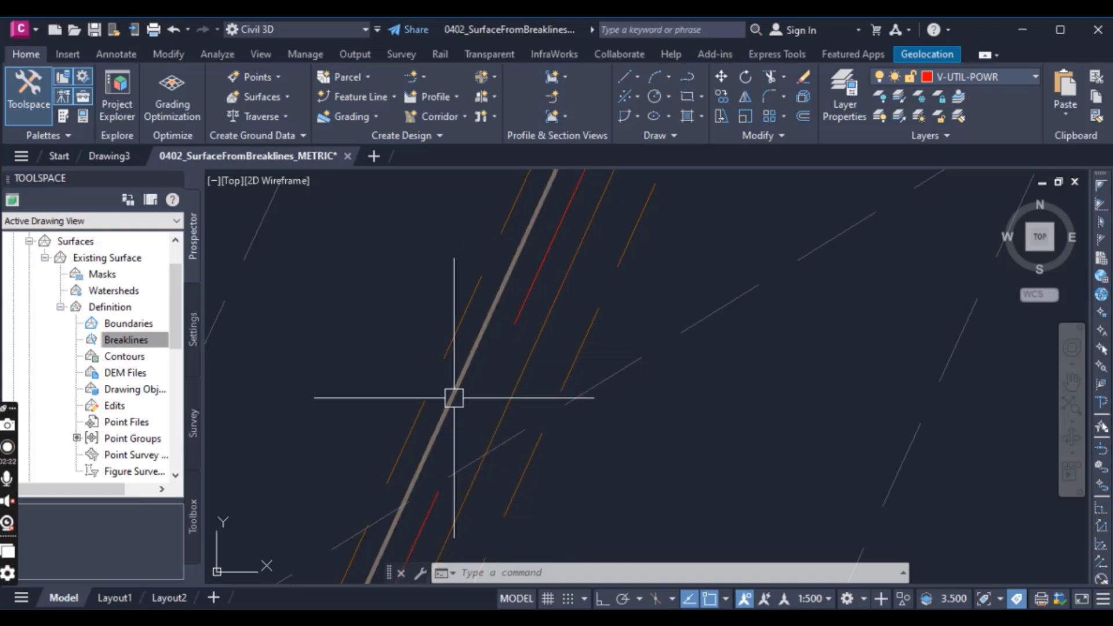
{"action": "scroll", "coordinate": [464, 415], "scroll_direction": "down", "scroll_amount": 3}
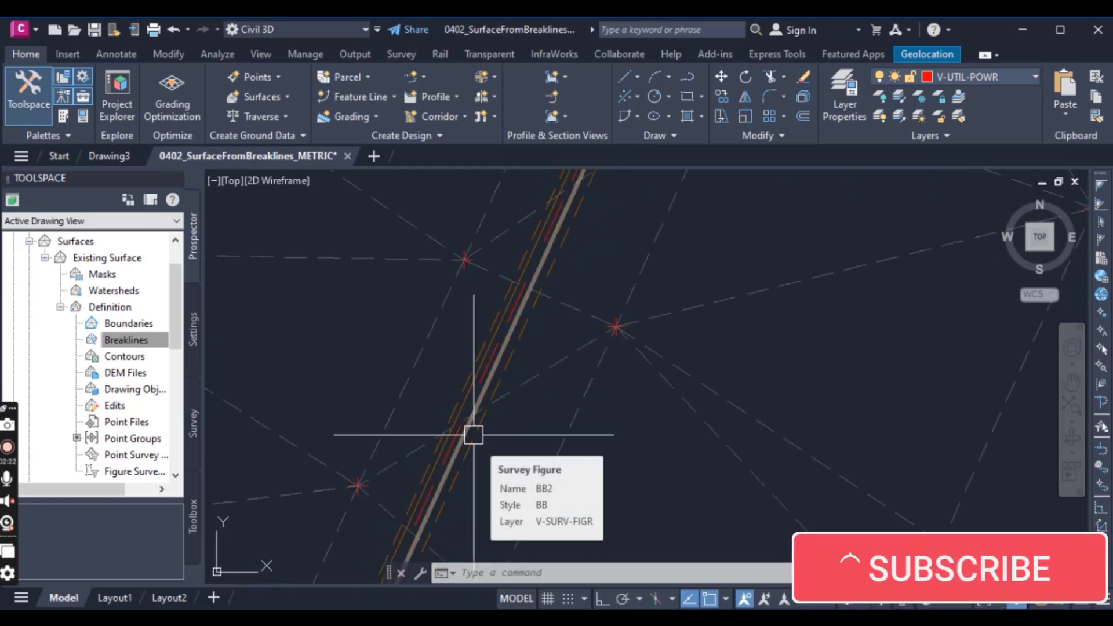
{"action": "scroll", "coordinate": [473, 417], "scroll_direction": "up", "scroll_amount": 3}
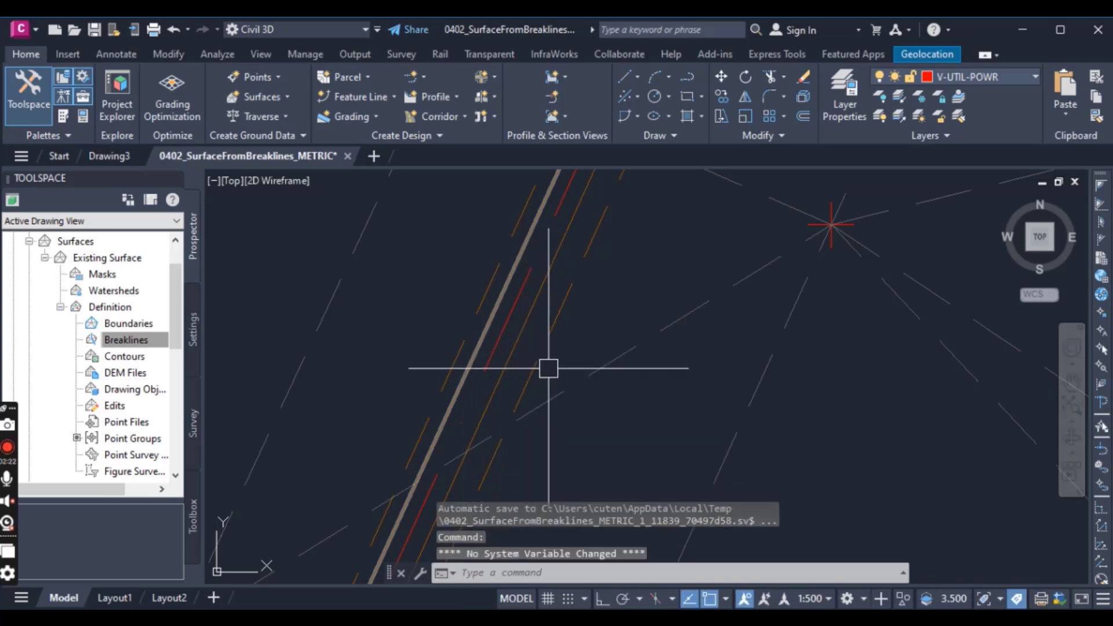
Step: Inspect how the surface triangle edges cross the ditch's survey figures between the surrounding survey points
{"action": "scroll", "coordinate": [548, 368], "scroll_direction": "down", "scroll_amount": 4}
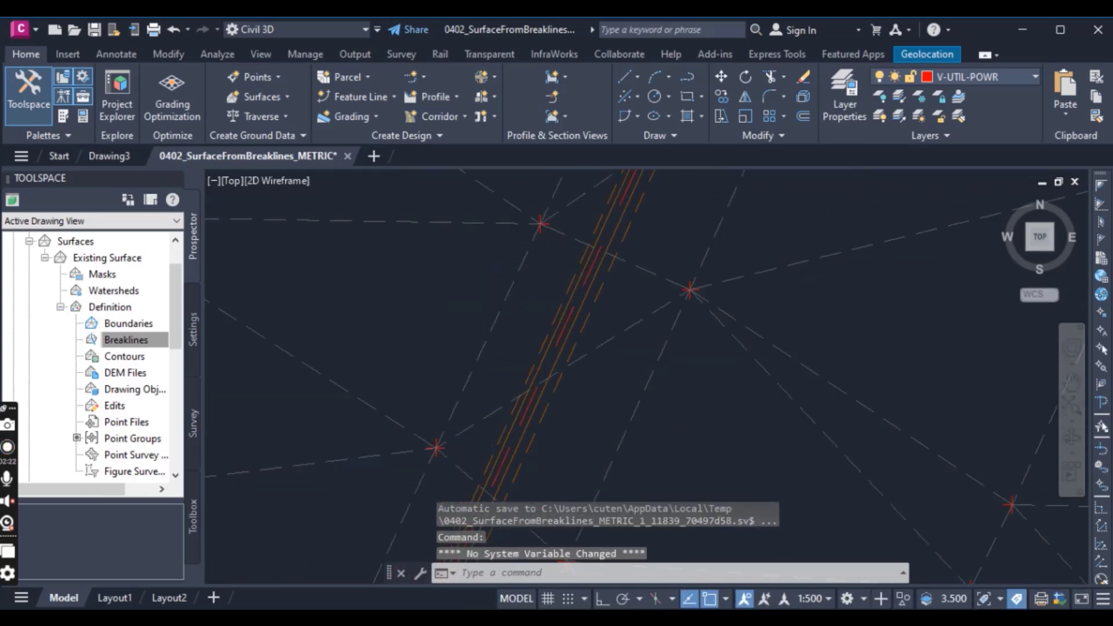
{"action": "scroll", "coordinate": [581, 404], "scroll_direction": "down", "scroll_amount": 5}
{"action": "scroll", "coordinate": [549, 408], "scroll_direction": "up", "scroll_amount": 3}
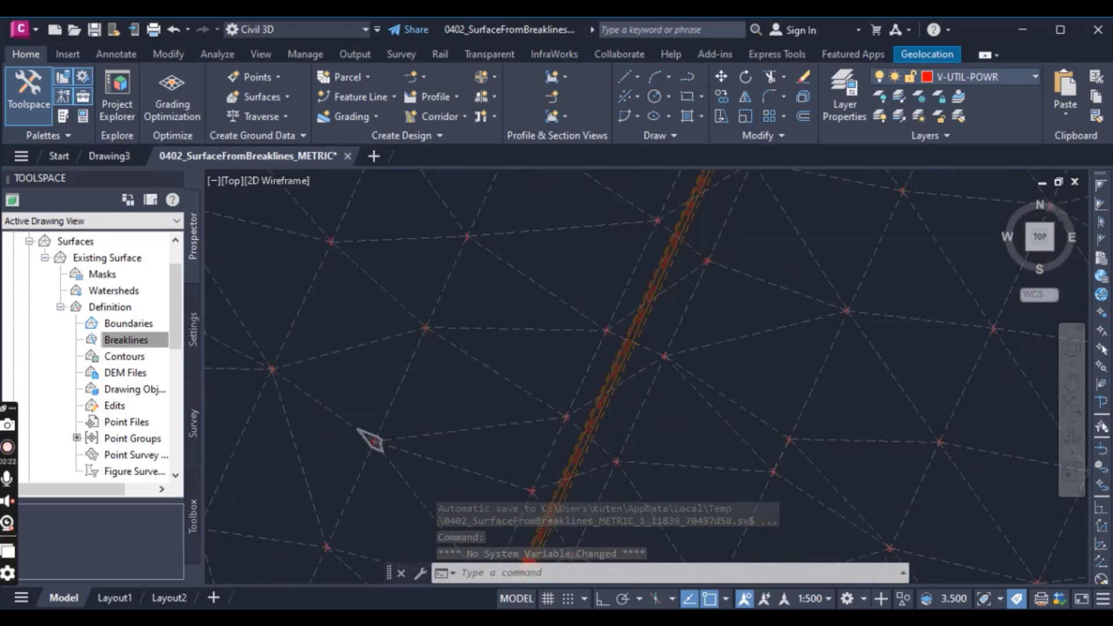
{"action": "scroll", "coordinate": [556, 363], "scroll_direction": "up", "scroll_amount": 3}
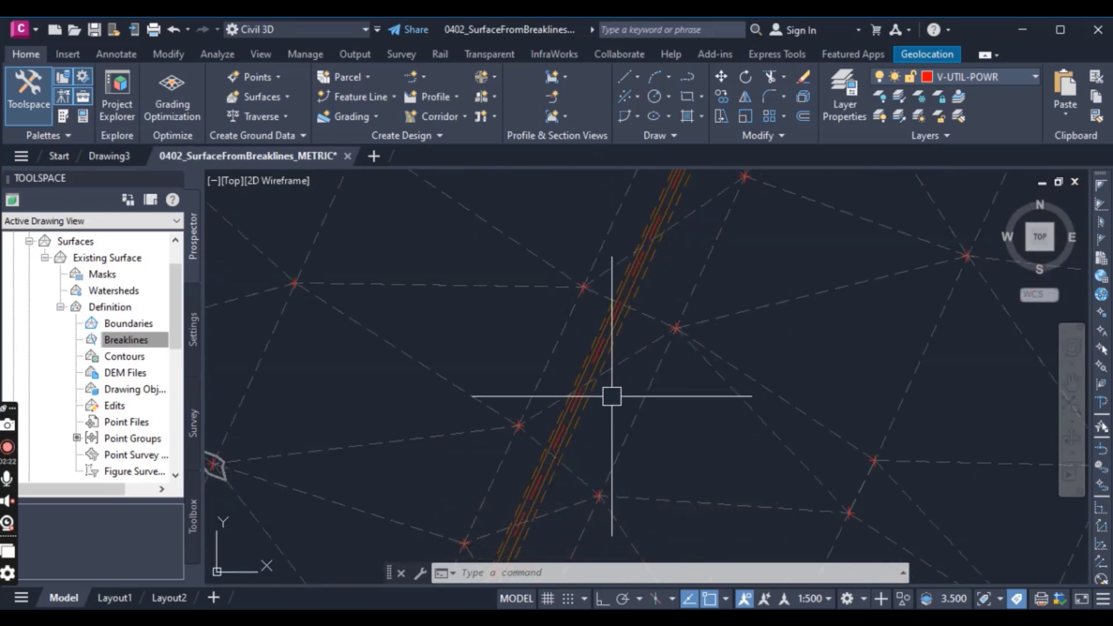
{"action": "scroll", "coordinate": [585, 409], "scroll_direction": "down", "scroll_amount": 4}
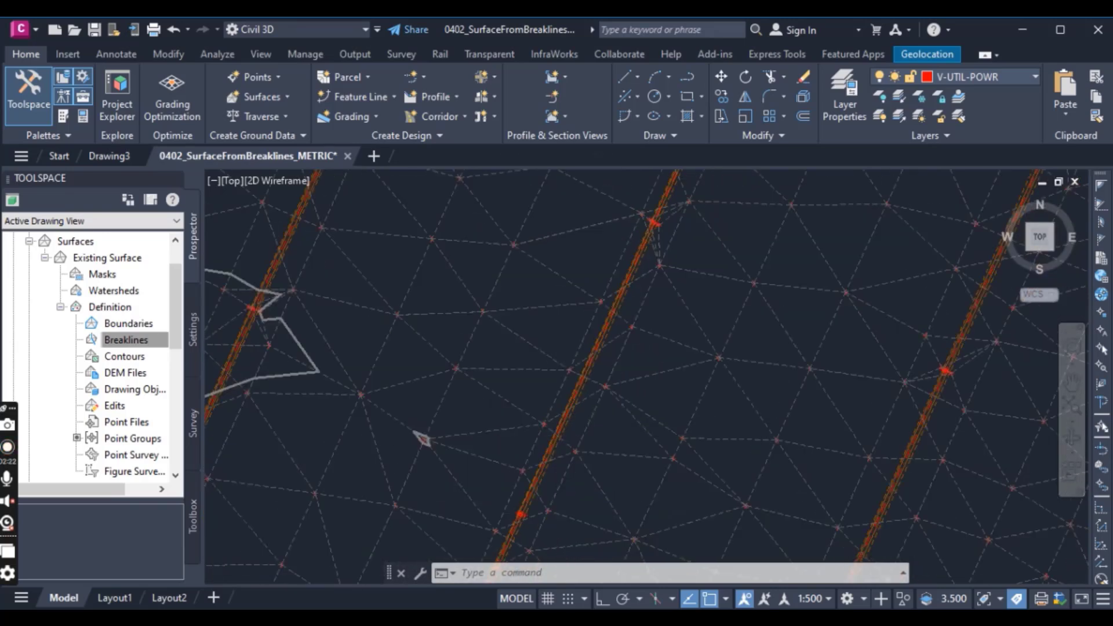
{"action": "scroll", "coordinate": [566, 439], "scroll_direction": "up", "scroll_amount": 5}
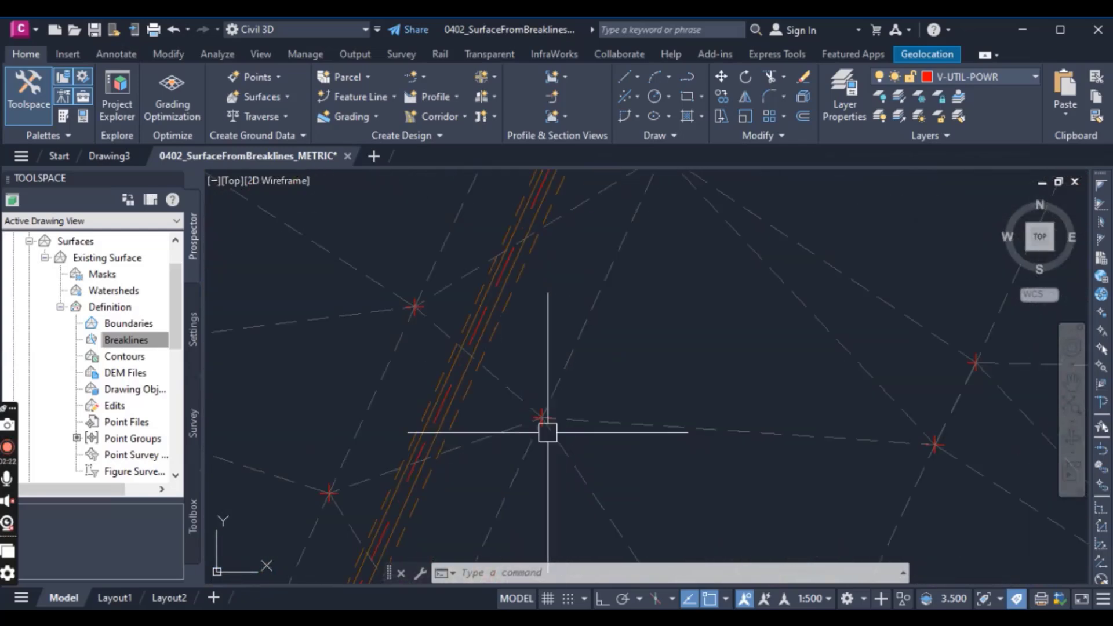
{"action": "scroll", "coordinate": [510, 457], "scroll_direction": "down", "scroll_amount": 3}
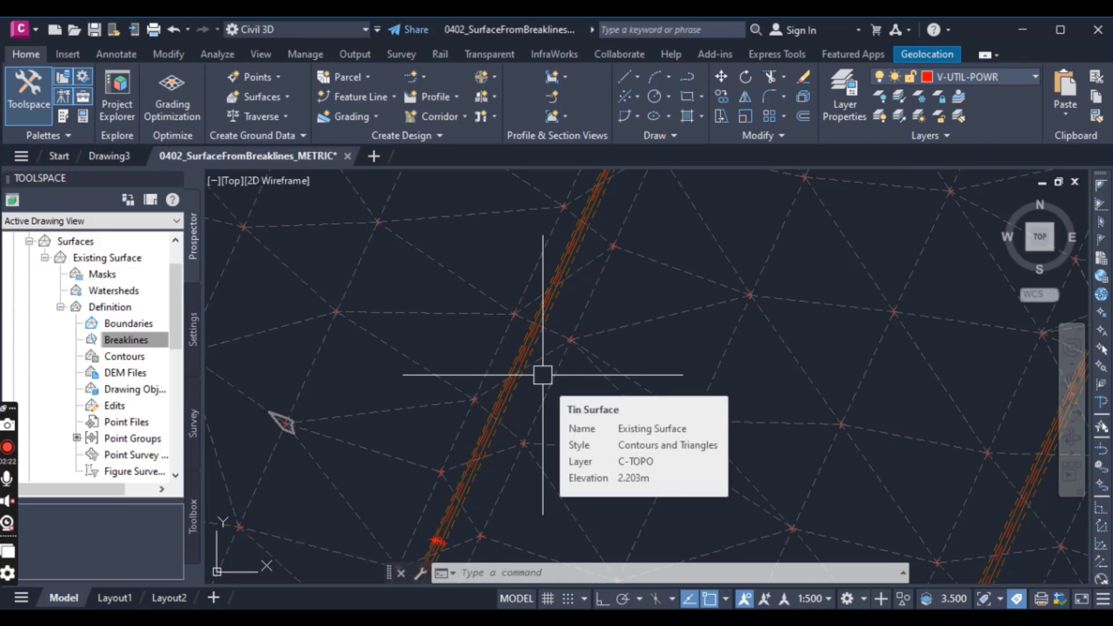
Step: Select the top-of-bank survey figure TB1 along the ditch, and extend the selection to all similar figures
{"action": "scroll", "coordinate": [494, 409], "scroll_direction": "up", "scroll_amount": 2}
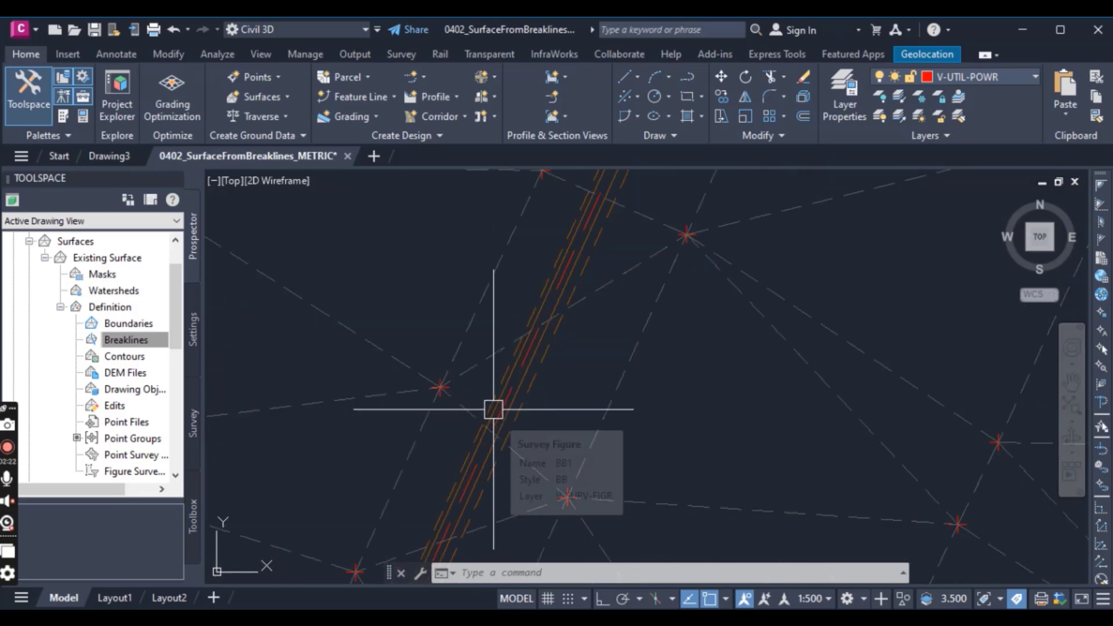
{"action": "scroll", "coordinate": [493, 409], "scroll_direction": "up", "scroll_amount": 3}
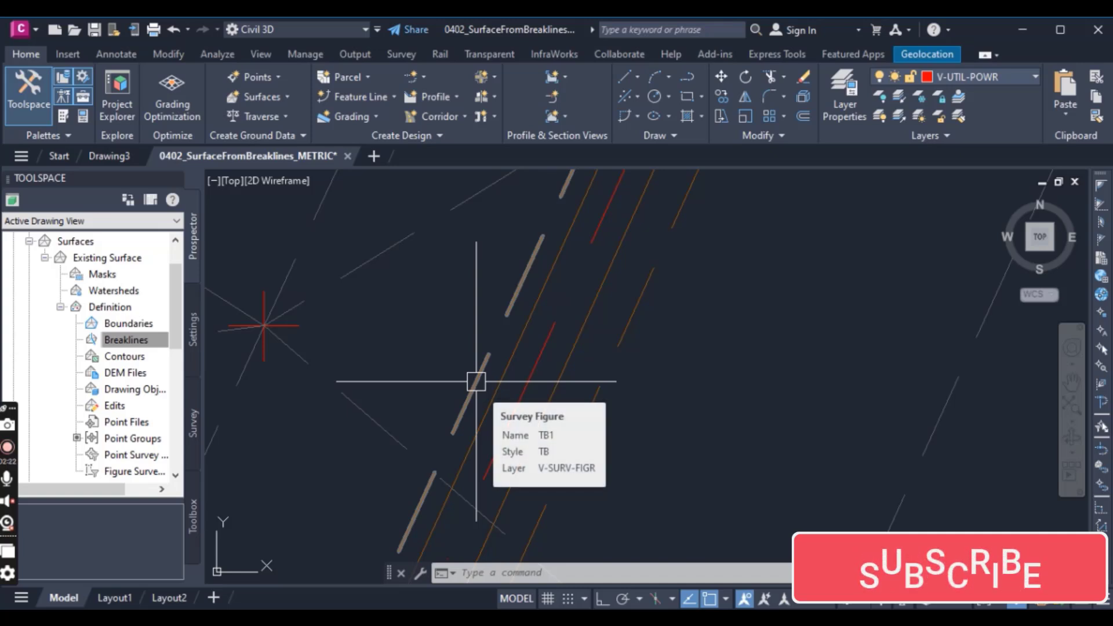
{"action": "mouse_move", "coordinate": [475, 383]}
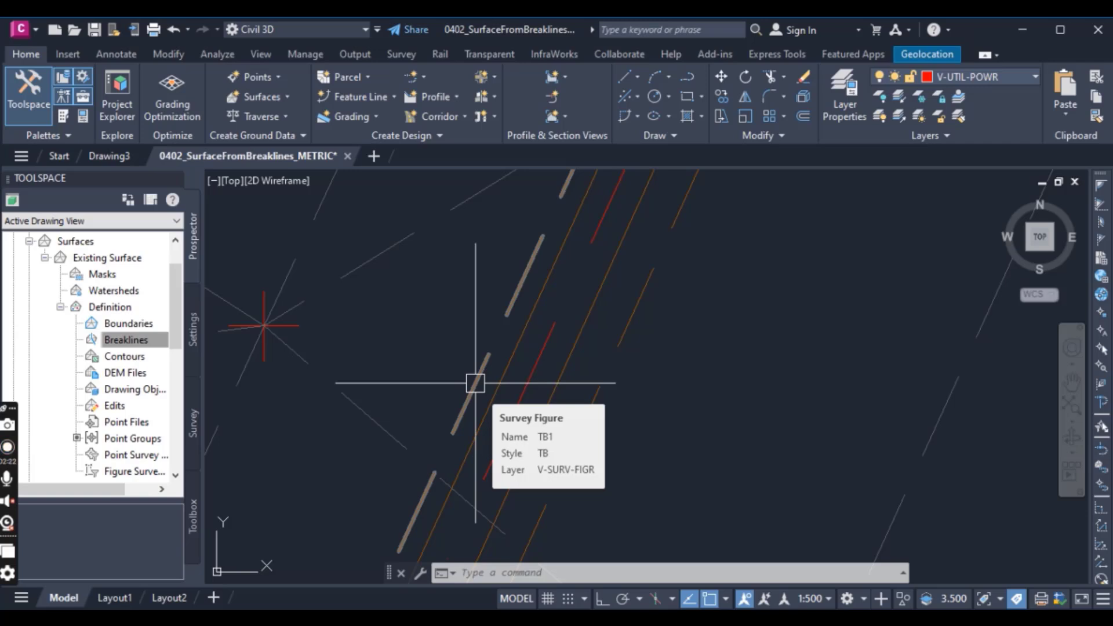
{"action": "left_click", "coordinate": [475, 382]}
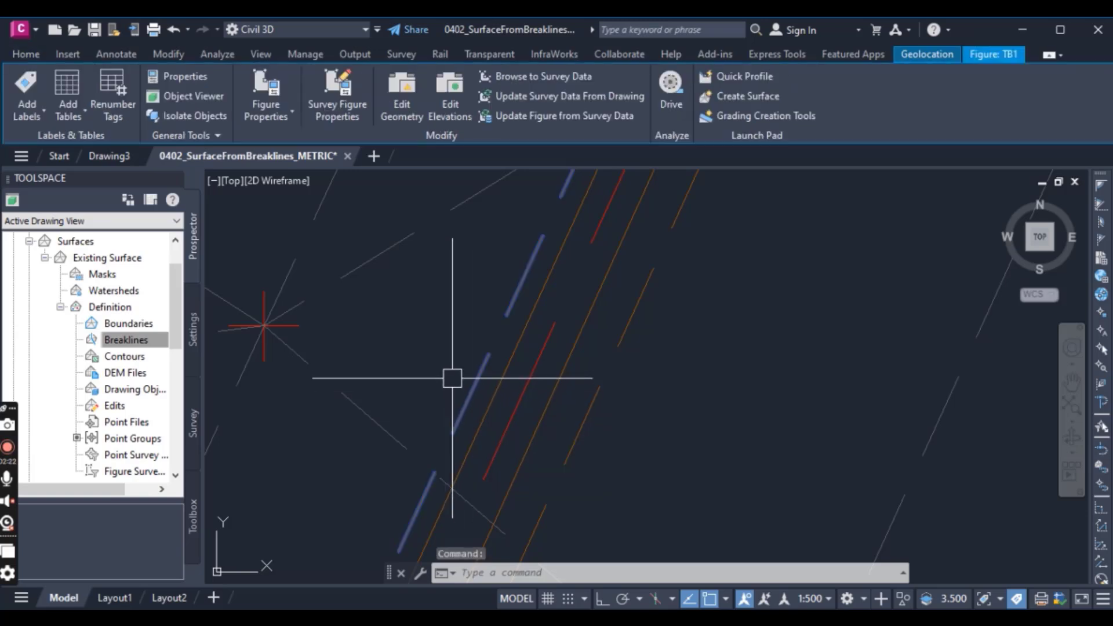
{"action": "scroll", "coordinate": [454, 380], "scroll_direction": "up", "scroll_amount": 5}
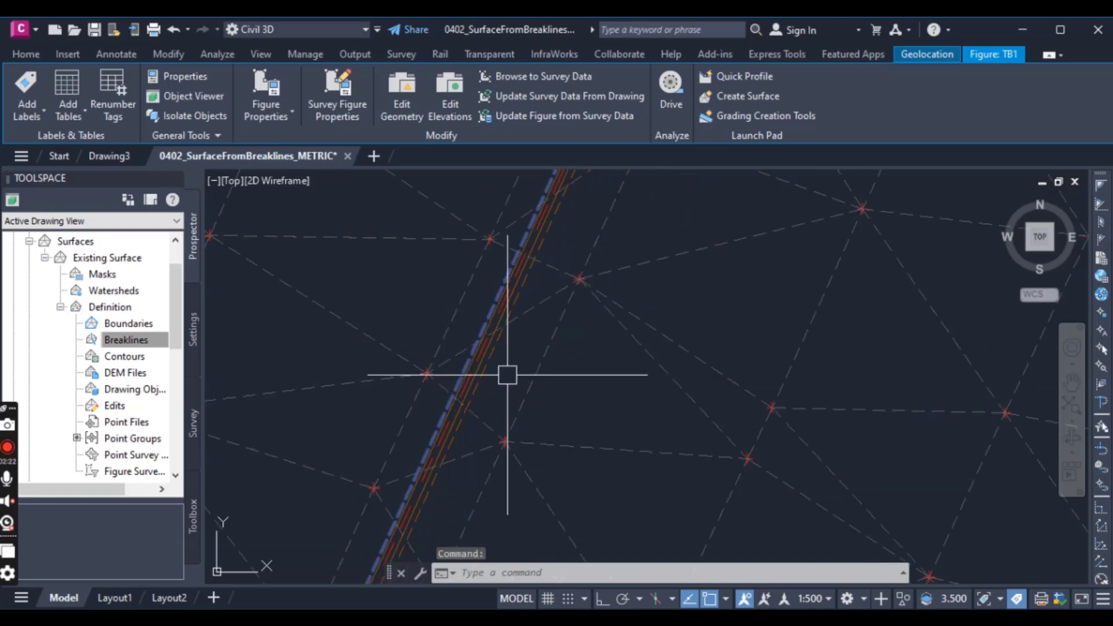
{"action": "right_click", "coordinate": [850, 495]}
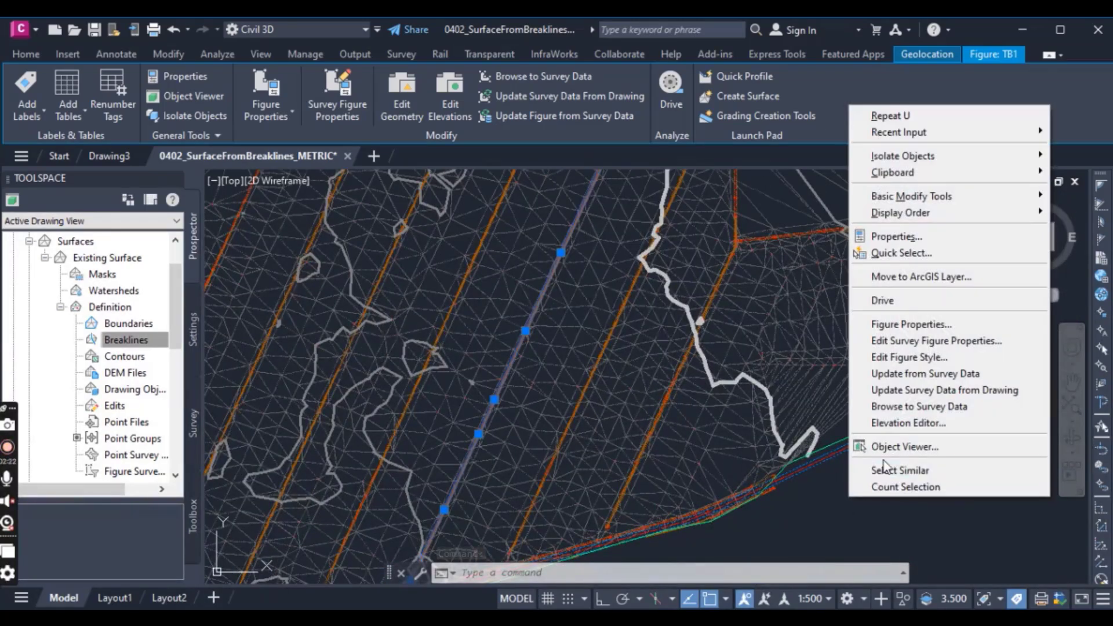
{"action": "left_click", "coordinate": [900, 470]}
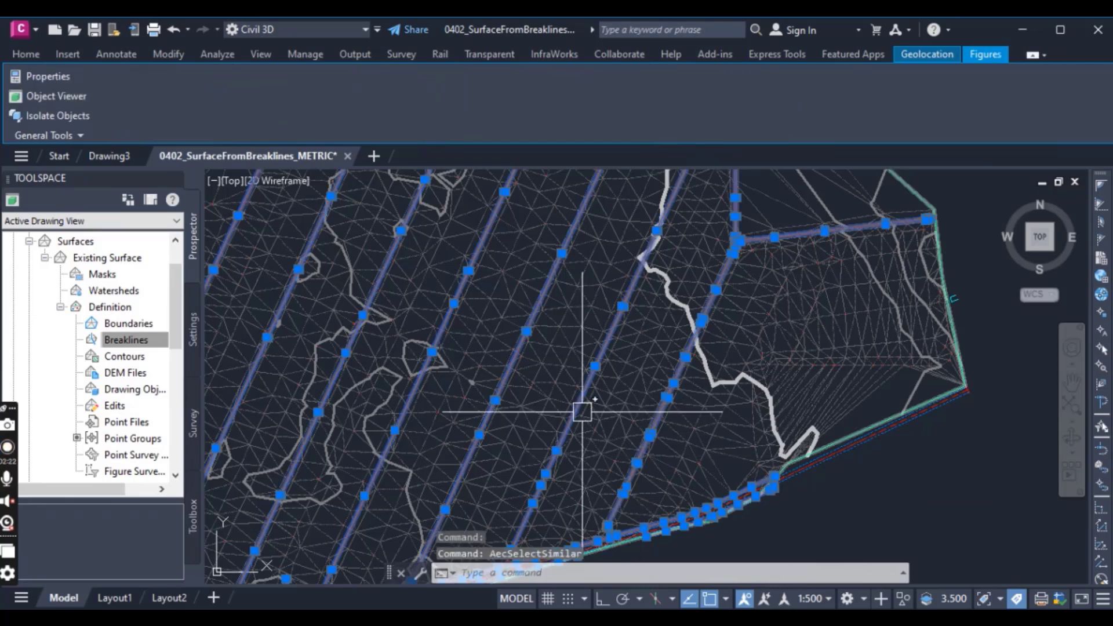
{"action": "scroll", "coordinate": [397, 377], "scroll_direction": "down", "scroll_amount": 5}
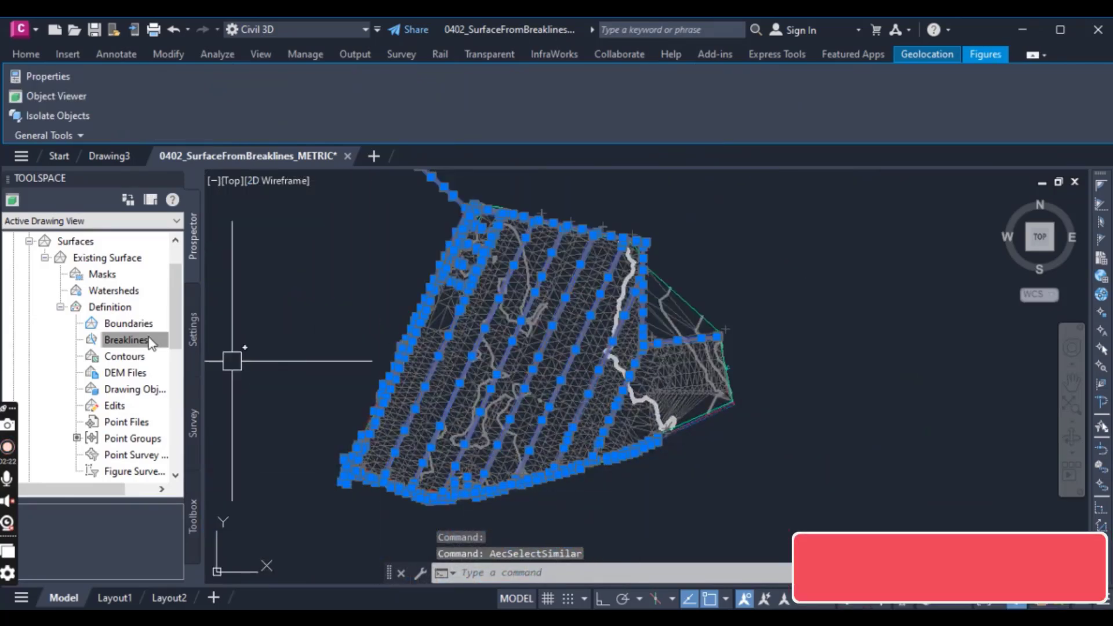
Step: Expand the Existing Surface's definition in the drawing's surface tree to list its breaklines and other data types
{"action": "left_click", "coordinate": [44, 258]}
{"action": "scroll", "coordinate": [63, 345], "scroll_direction": "up", "scroll_amount": 1}
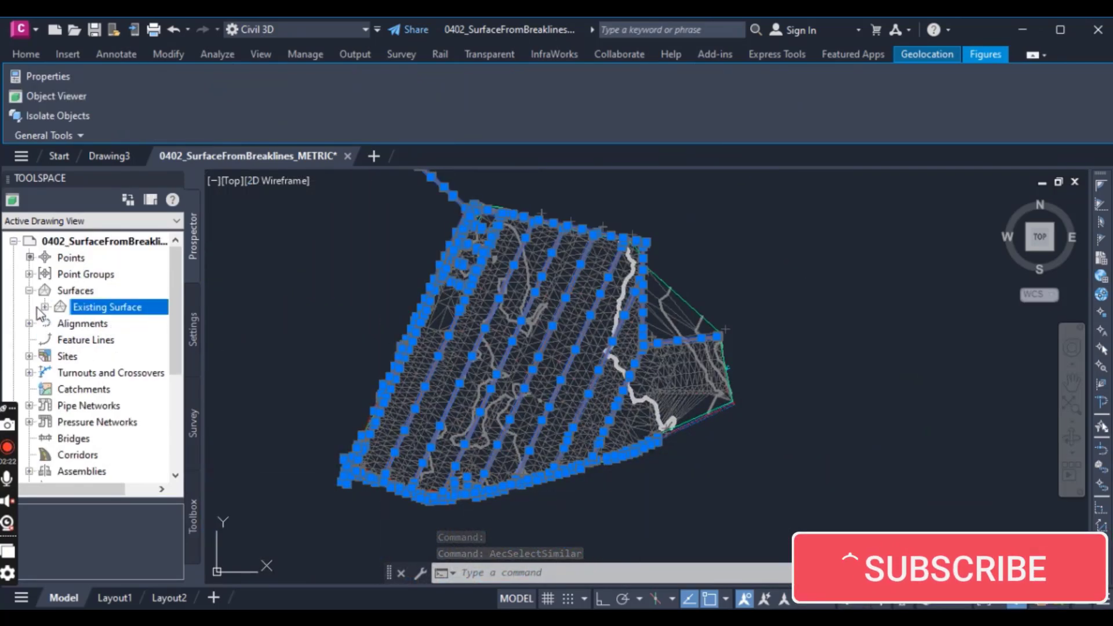
{"action": "left_click", "coordinate": [29, 291]}
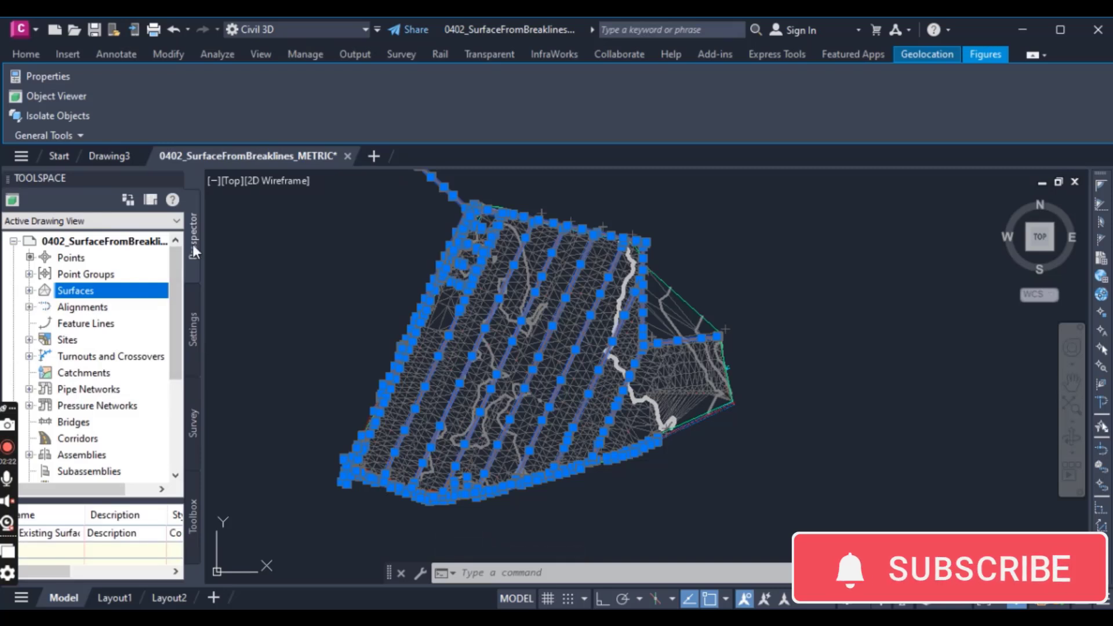
{"action": "left_click", "coordinate": [30, 292]}
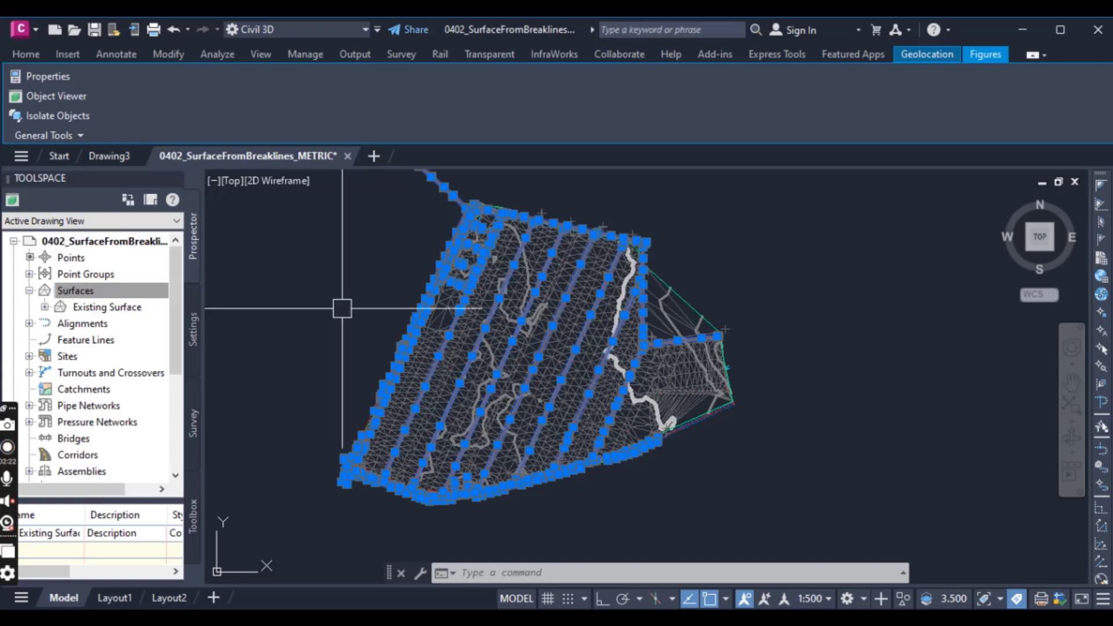
{"action": "left_click", "coordinate": [45, 307]}
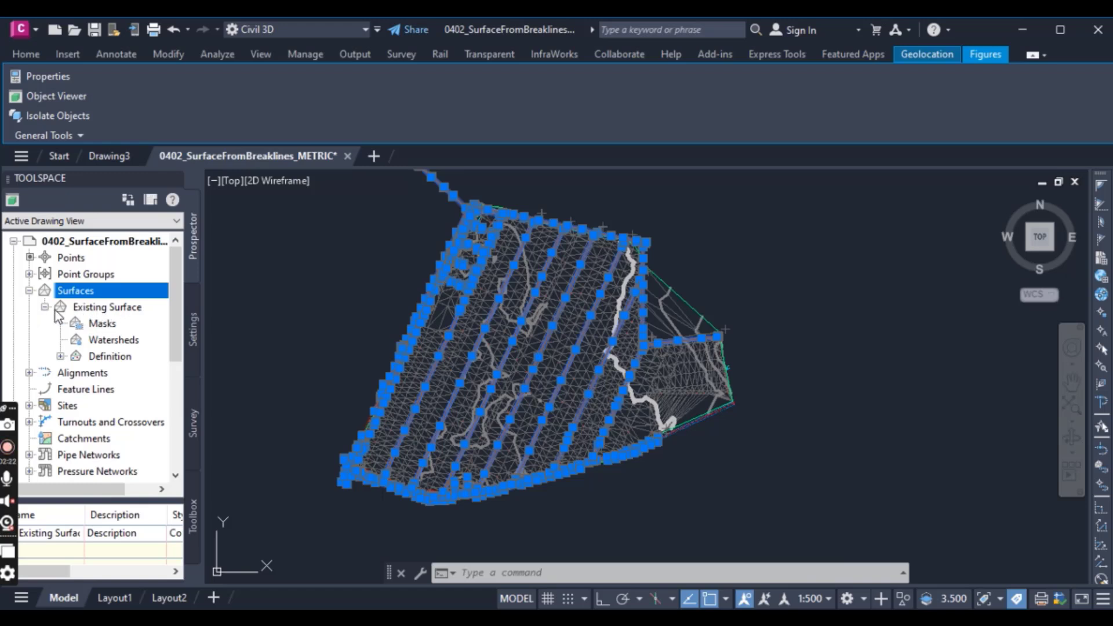
{"action": "left_click", "coordinate": [60, 356]}
{"action": "scroll", "coordinate": [81, 371], "scroll_direction": "down", "scroll_amount": 1}
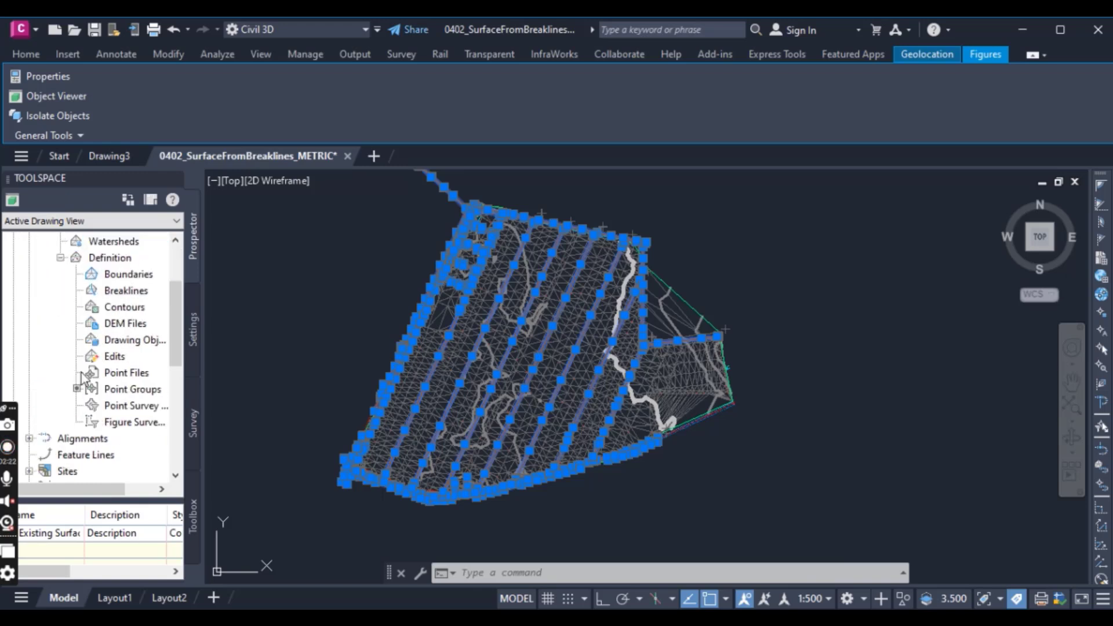
Step: Add the selected survey figures to the Existing Surface as Standard breaklines with the description "top of bank", and clear the selection
{"action": "left_click", "coordinate": [122, 292]}
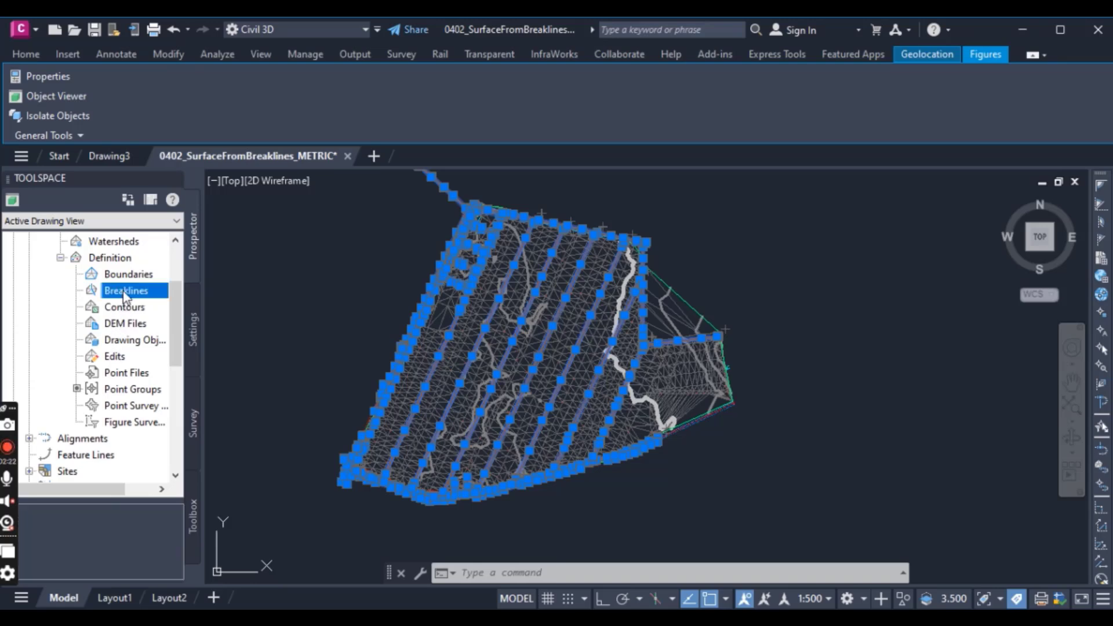
{"action": "right_click", "coordinate": [125, 295]}
{"action": "left_click", "coordinate": [162, 305]}
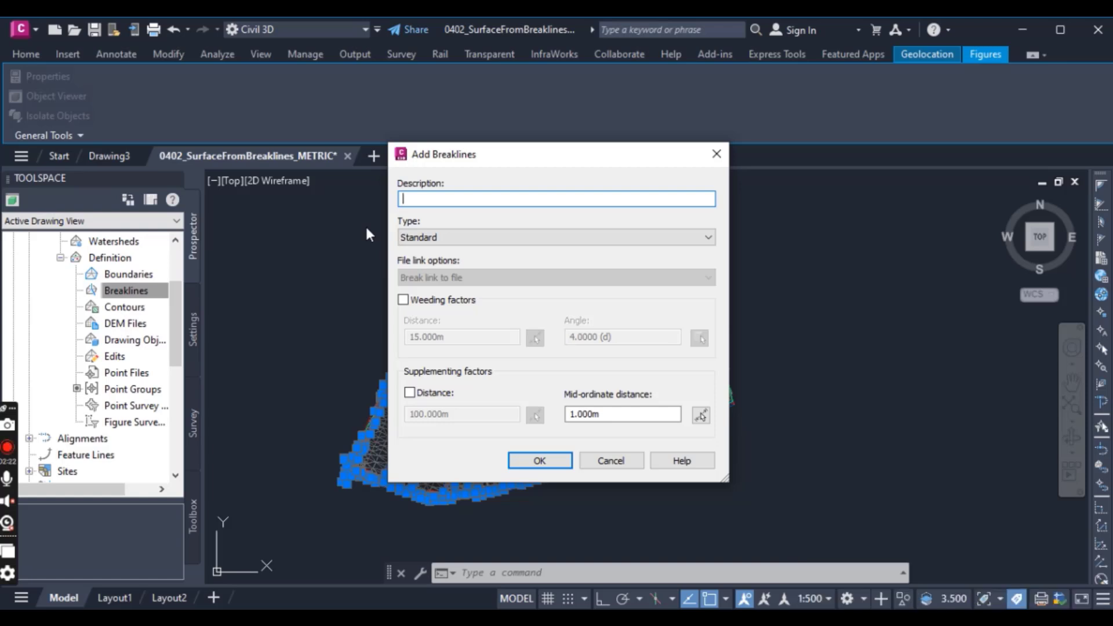
{"action": "type", "text": "top of bank"}
{"action": "left_click", "coordinate": [540, 461]}
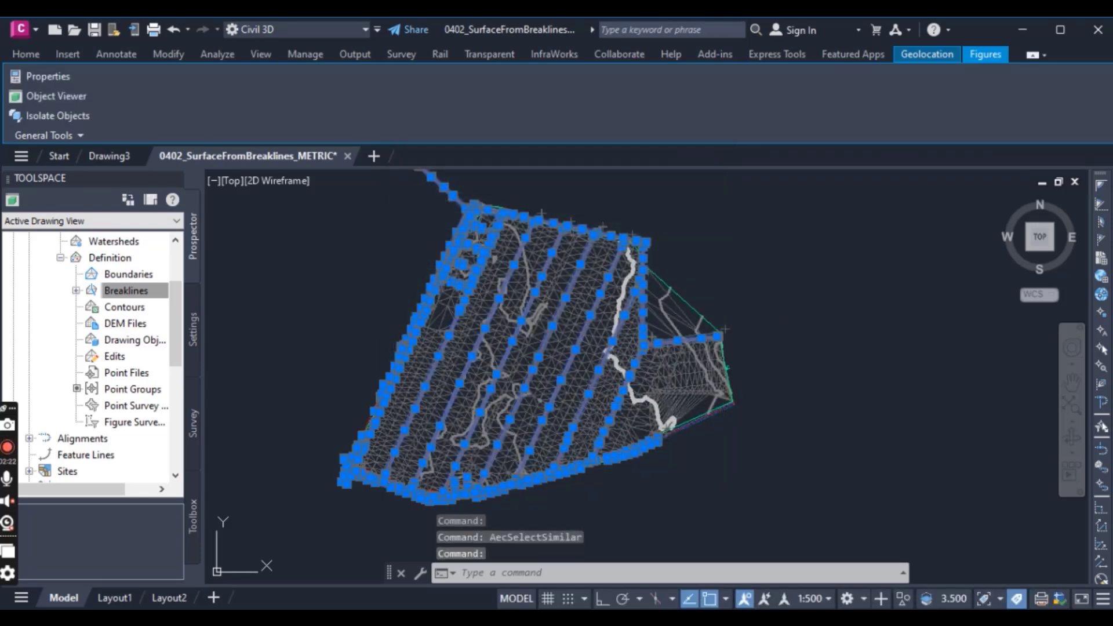
{"action": "key", "text": "Escape"}
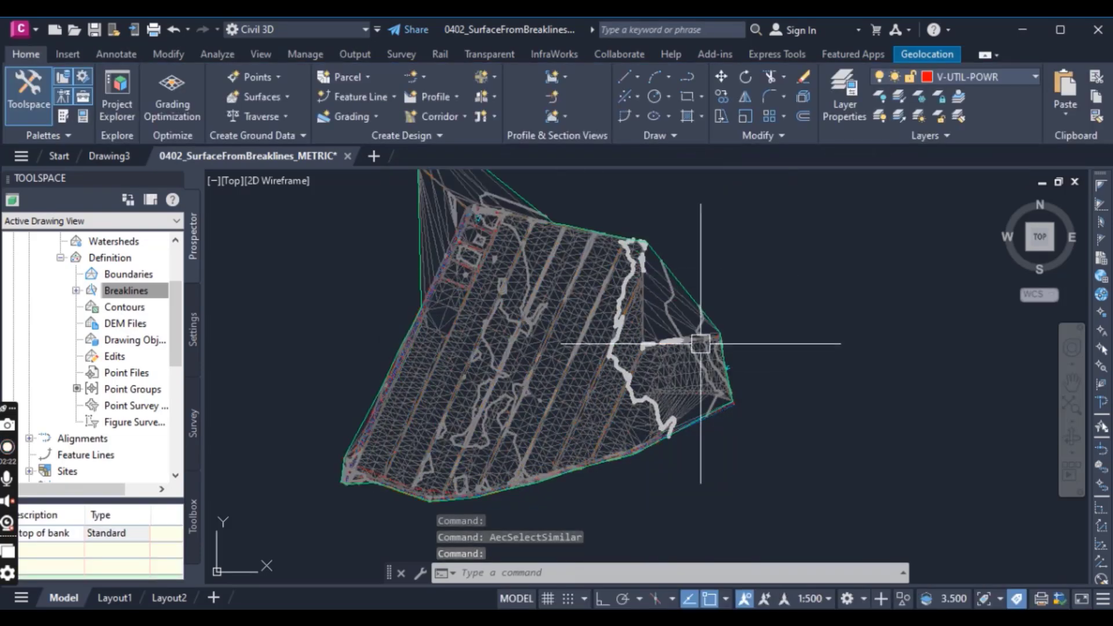
Step: Examine the rebuilt surface's triangles and contours up close along the ditch's breaklines
{"action": "mouse_move", "coordinate": [669, 352]}
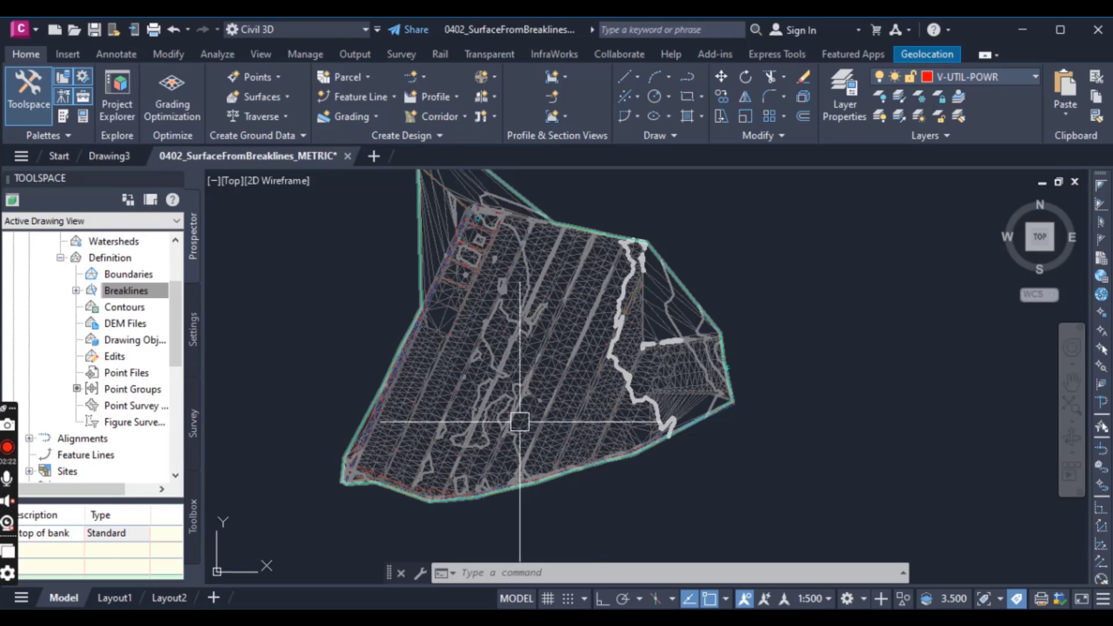
{"action": "scroll", "coordinate": [571, 409], "scroll_direction": "up", "scroll_amount": 5}
{"action": "scroll", "coordinate": [522, 387], "scroll_direction": "up", "scroll_amount": 5}
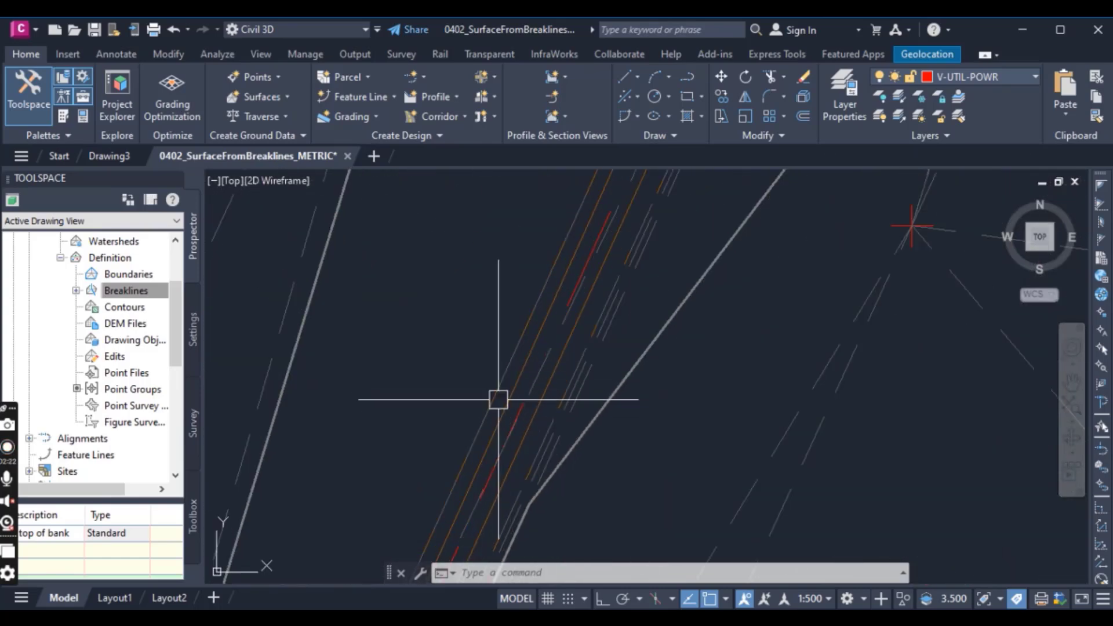
{"action": "scroll", "coordinate": [496, 399], "scroll_direction": "up", "scroll_amount": 3}
{"action": "scroll", "coordinate": [499, 397], "scroll_direction": "up", "scroll_amount": 2}
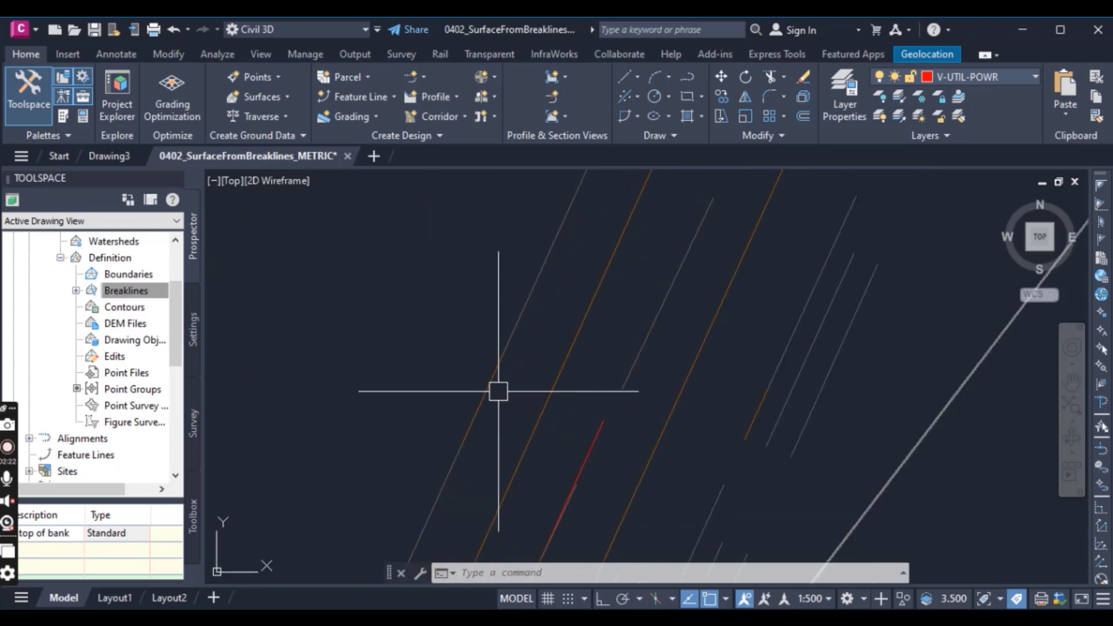
{"action": "scroll", "coordinate": [506, 354], "scroll_direction": "down", "scroll_amount": 3}
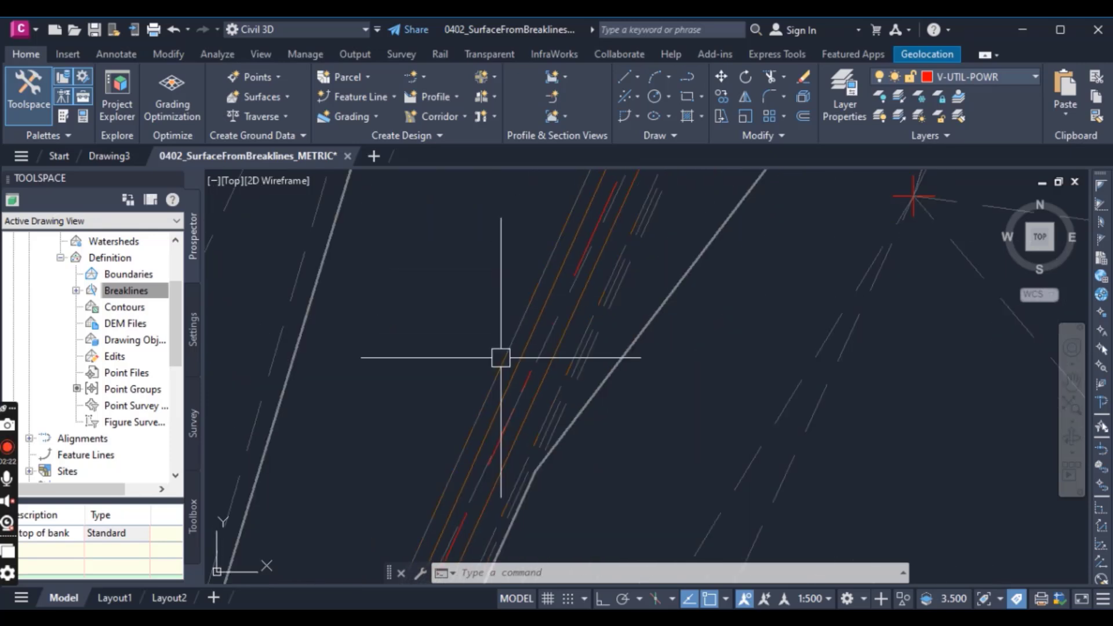
Step: Inspect the survey figures along the ditches and the road to identify the bottom-of-bank, ditch, centreline and edge-of-pavement lines
{"action": "scroll", "coordinate": [500, 409], "scroll_direction": "up", "scroll_amount": 2}
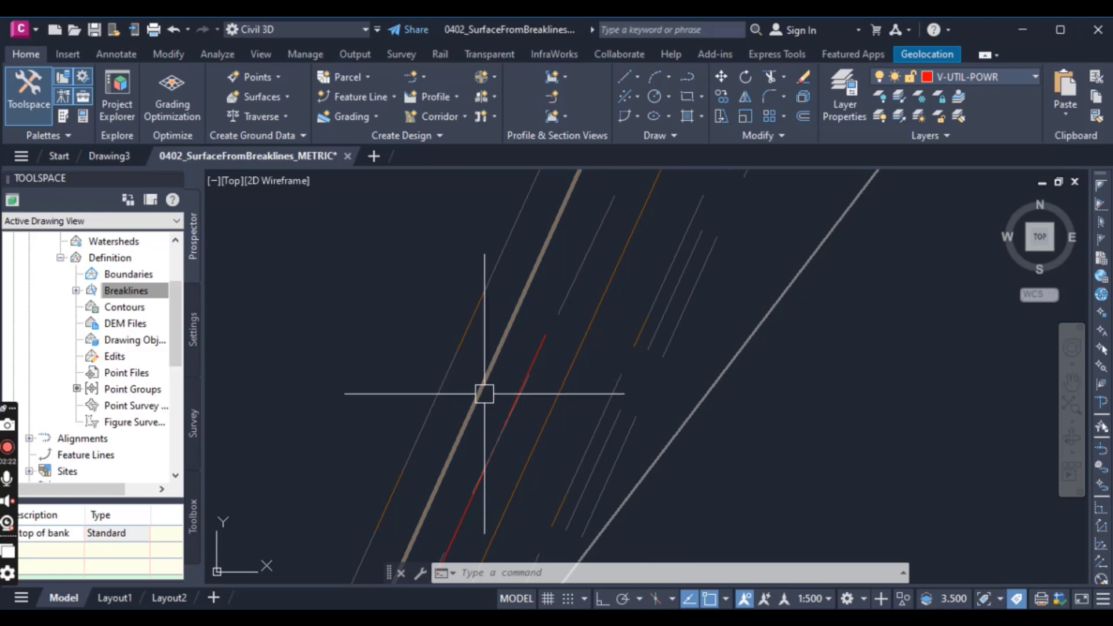
{"action": "scroll", "coordinate": [485, 394], "scroll_direction": "up", "scroll_amount": 2}
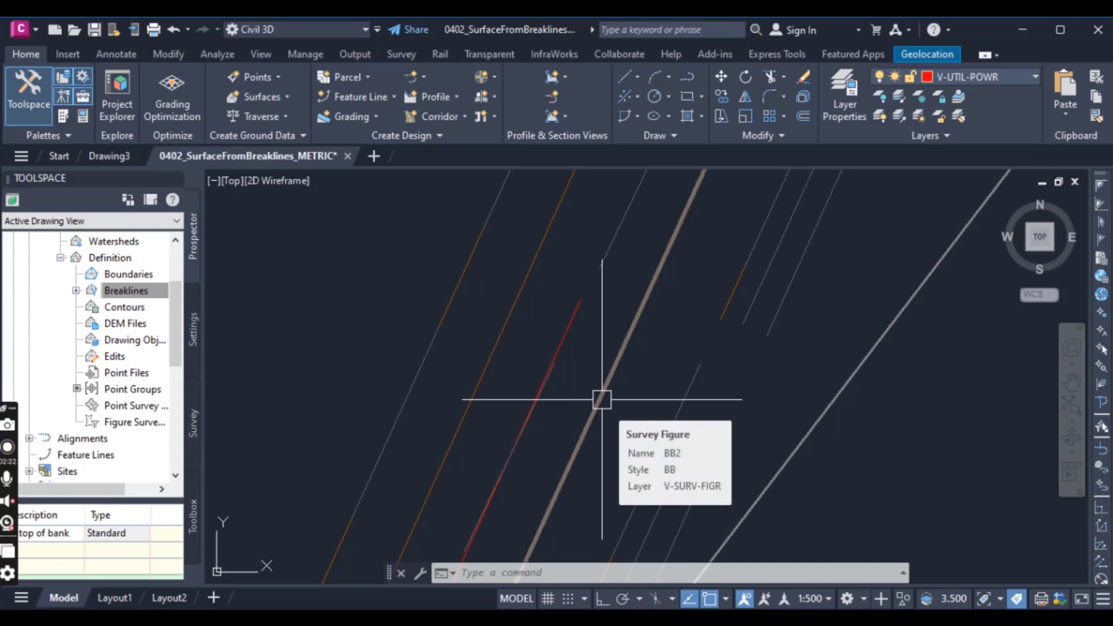
{"action": "scroll", "coordinate": [600, 401], "scroll_direction": "up", "scroll_amount": 4}
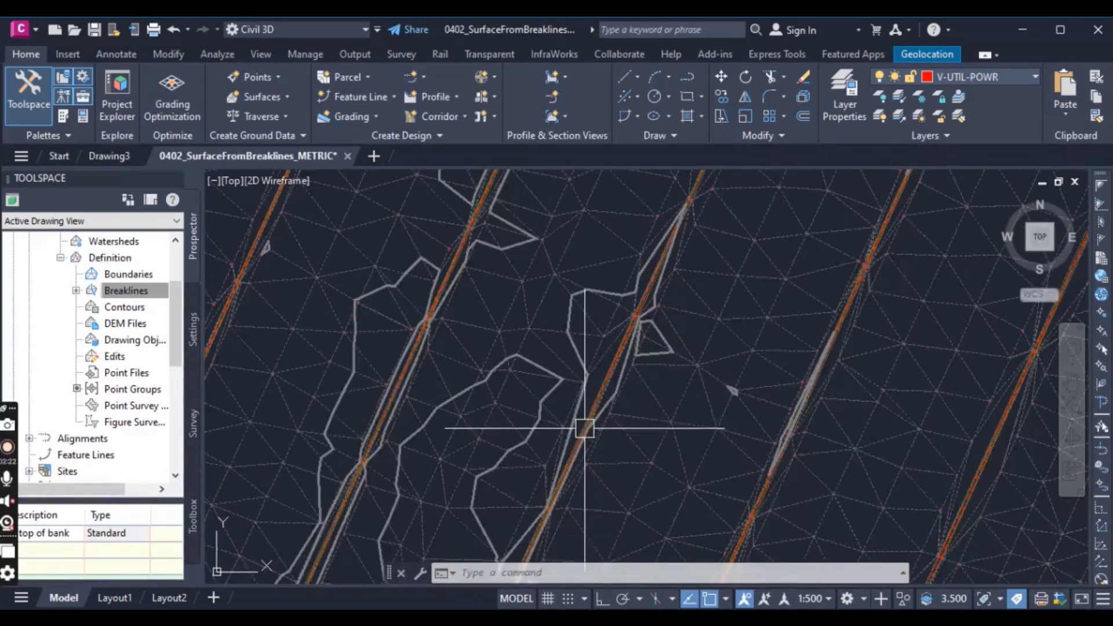
{"action": "scroll", "coordinate": [585, 428], "scroll_direction": "up", "scroll_amount": 5}
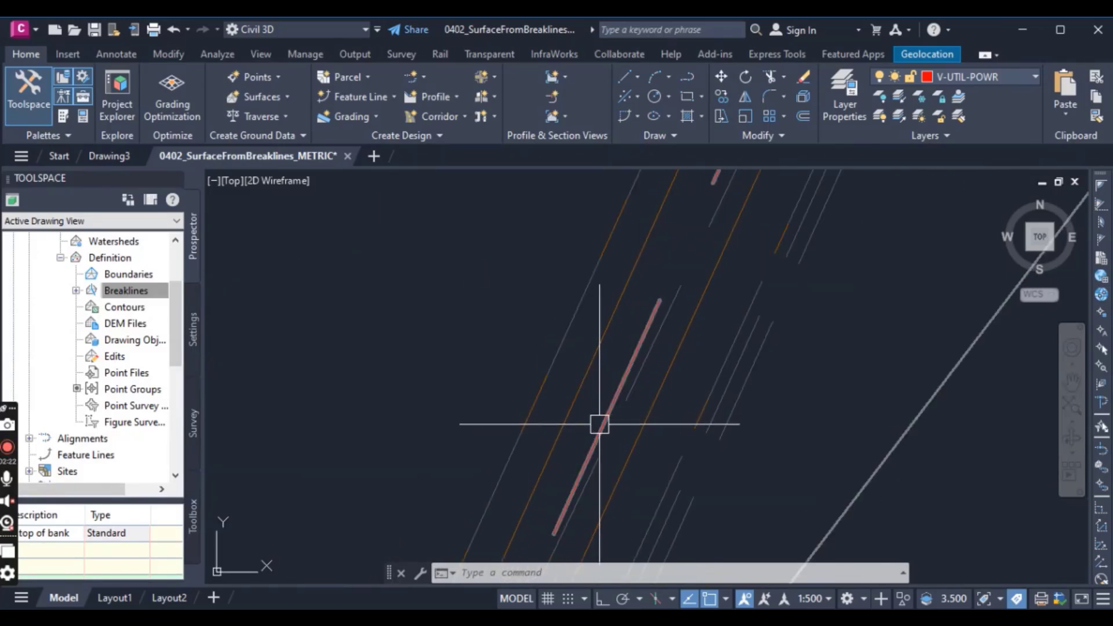
{"action": "scroll", "coordinate": [447, 377], "scroll_direction": "down", "scroll_amount": 5}
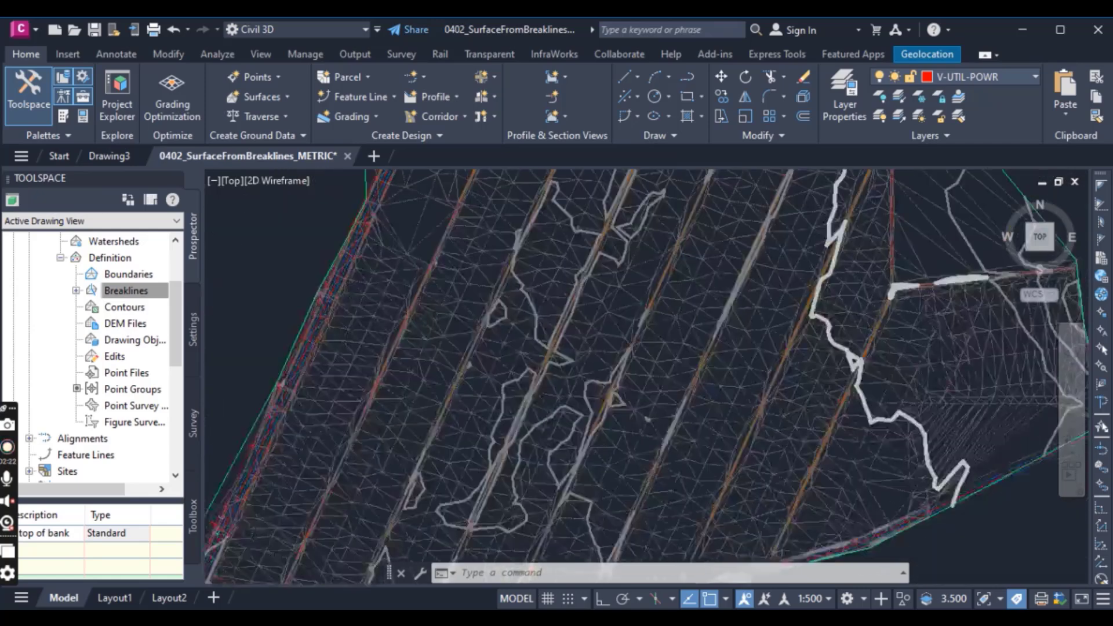
{"action": "scroll", "coordinate": [423, 340], "scroll_direction": "up", "scroll_amount": 6}
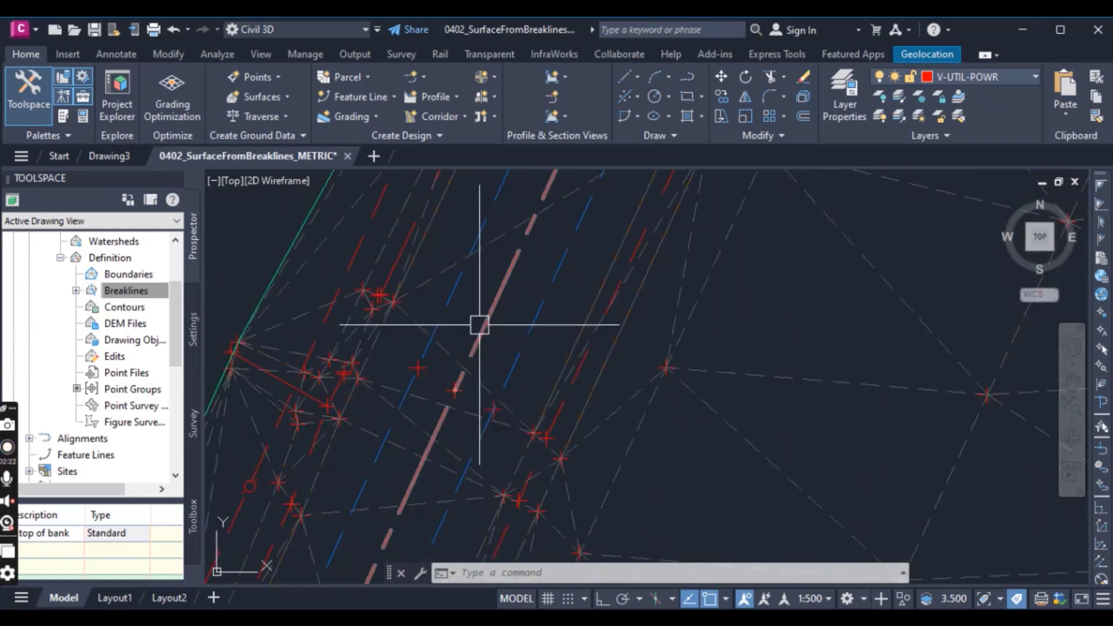
{"action": "mouse_move", "coordinate": [492, 324]}
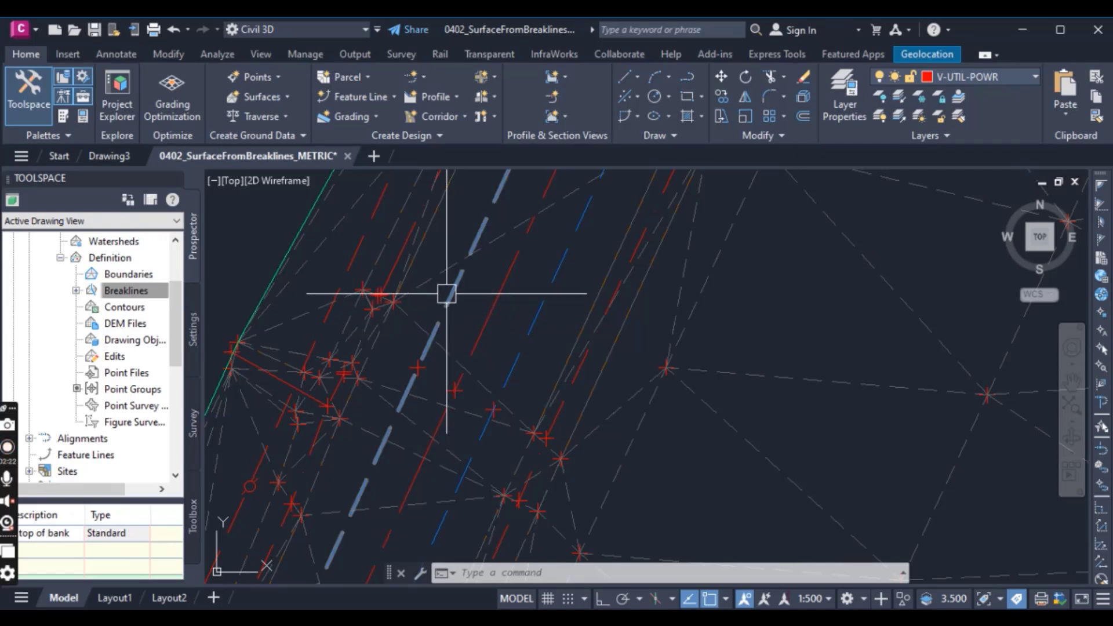
{"action": "mouse_move", "coordinate": [446, 293]}
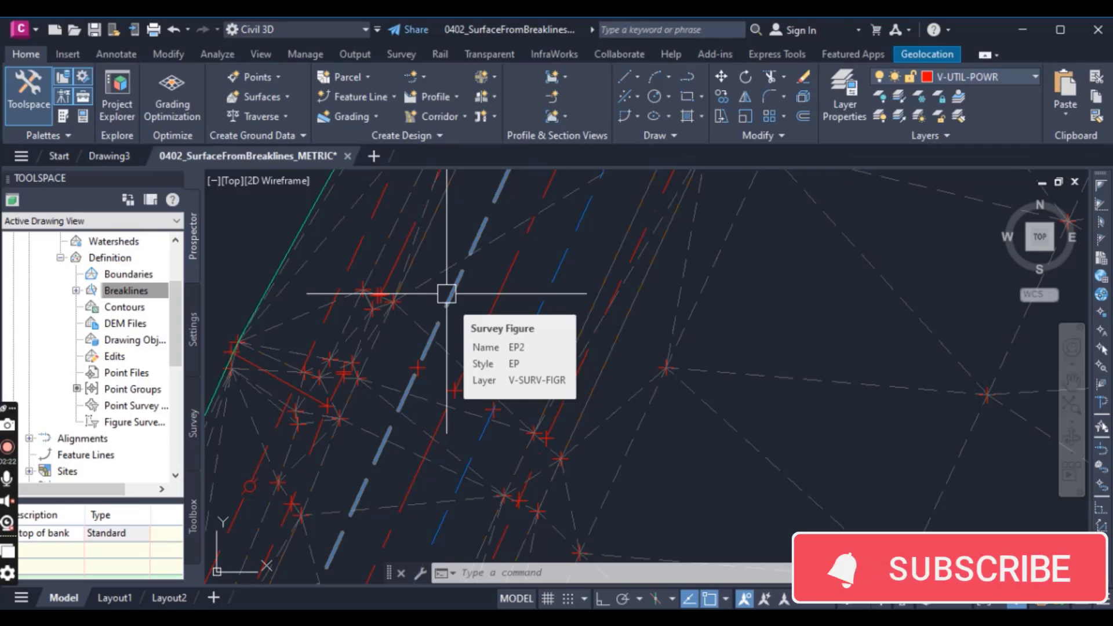
{"action": "scroll", "coordinate": [559, 407], "scroll_direction": "down", "scroll_amount": 5}
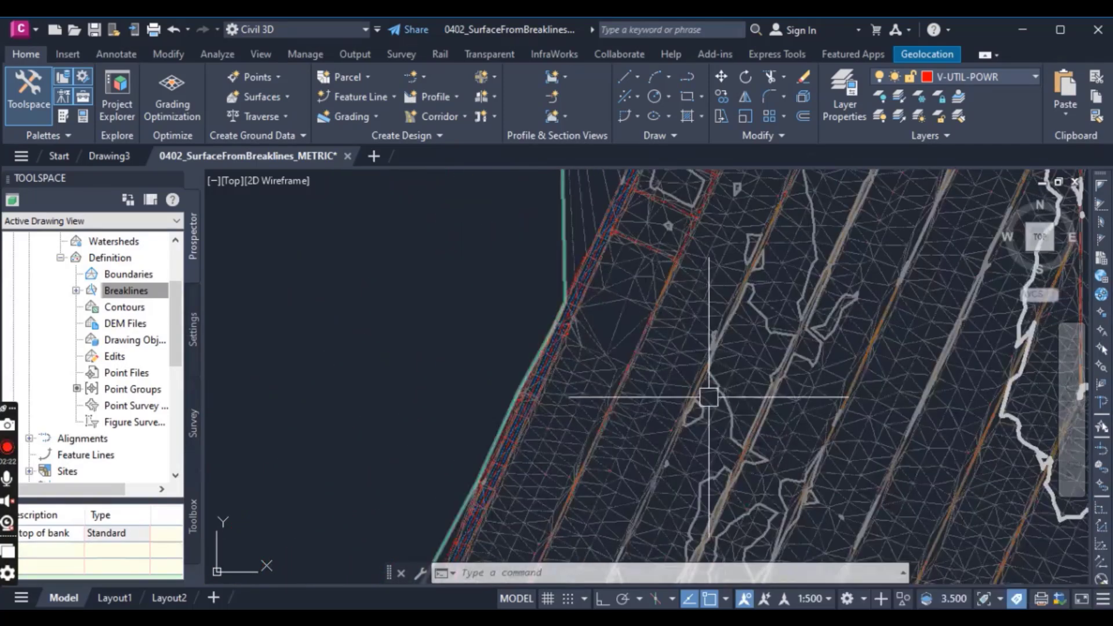
Step: Select the ditch flowline survey figure DL, and extend the selection to all similar figures
{"action": "scroll", "coordinate": [735, 347], "scroll_direction": "up", "scroll_amount": 5}
{"action": "scroll", "coordinate": [550, 405], "scroll_direction": "up", "scroll_amount": 5}
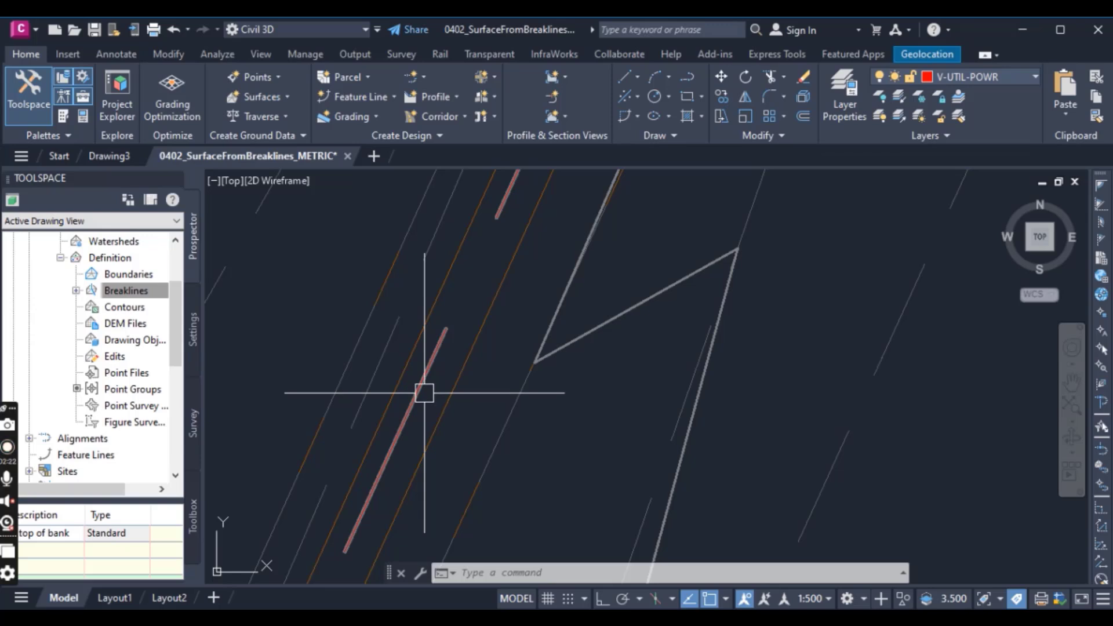
{"action": "mouse_move", "coordinate": [424, 392]}
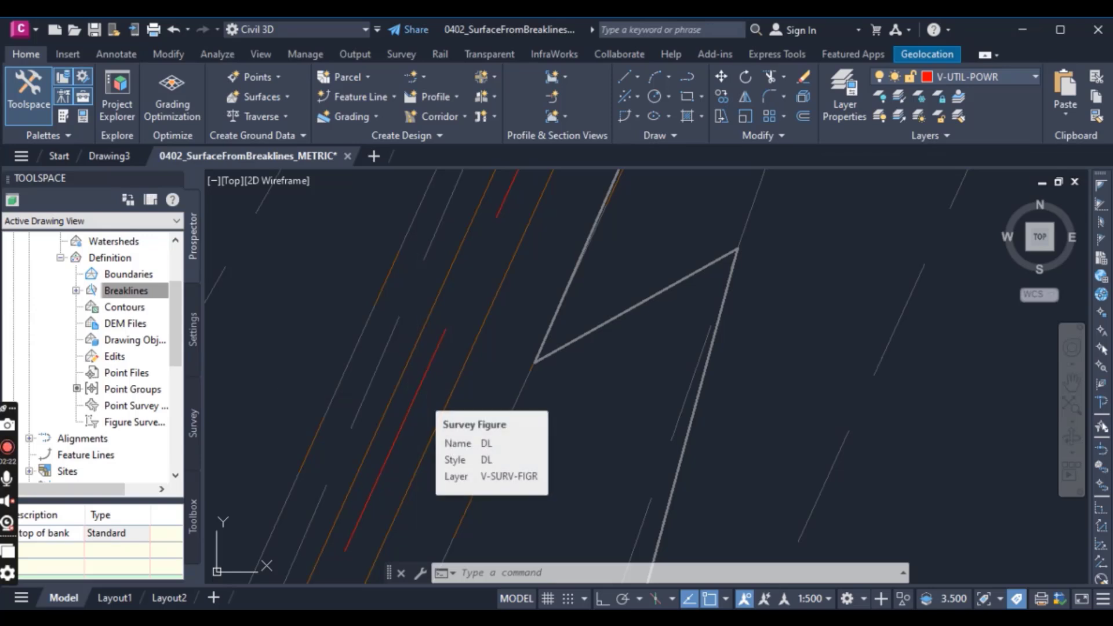
{"action": "left_click", "coordinate": [419, 390]}
{"action": "right_click", "coordinate": [554, 440]}
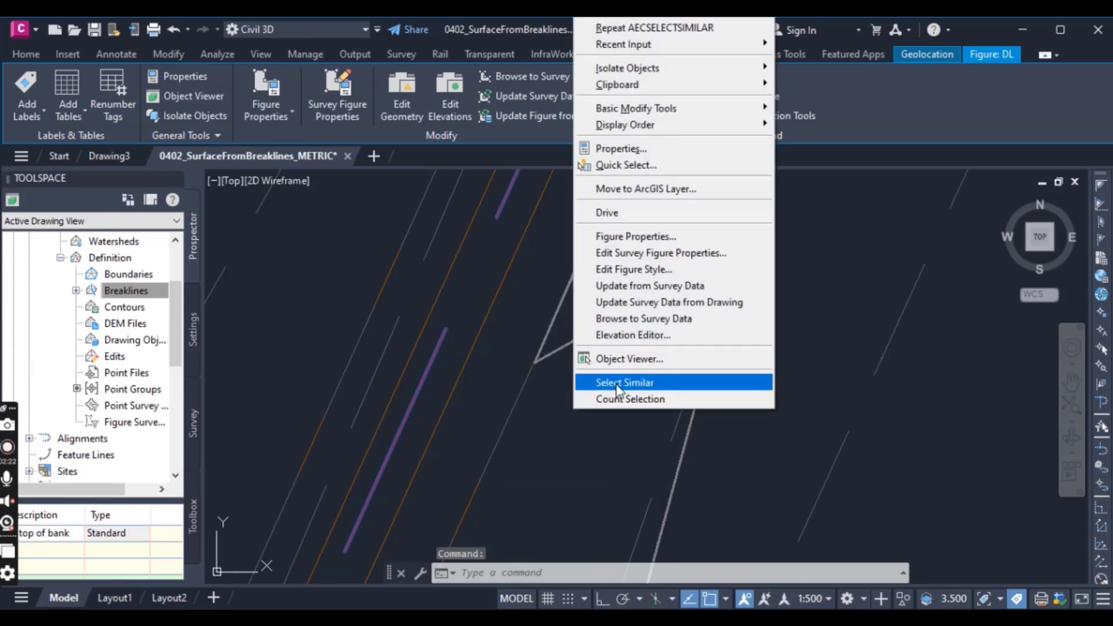
{"action": "left_click", "coordinate": [614, 449]}
{"action": "scroll", "coordinate": [581, 436], "scroll_direction": "down", "scroll_amount": 5}
{"action": "scroll", "coordinate": [581, 436], "scroll_direction": "down", "scroll_amount": 6}
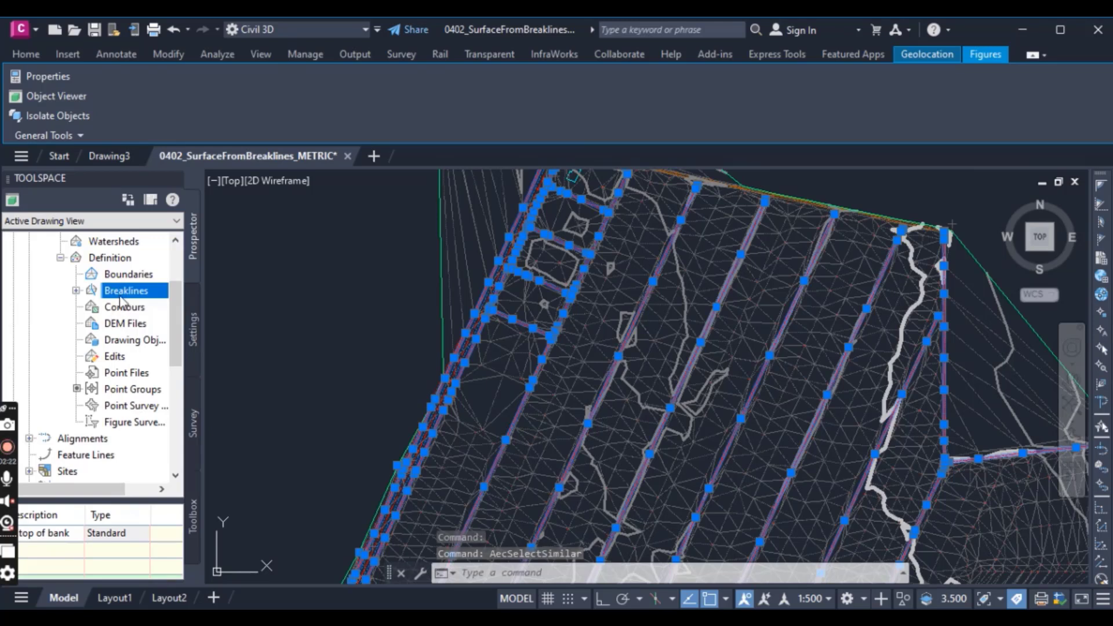
Step: Add the selected ditch figures to the Existing Surface as Standard breaklines with the description "flowline of ditch", and clear the selection
{"action": "scroll", "coordinate": [97, 307], "scroll_direction": "up", "scroll_amount": 2}
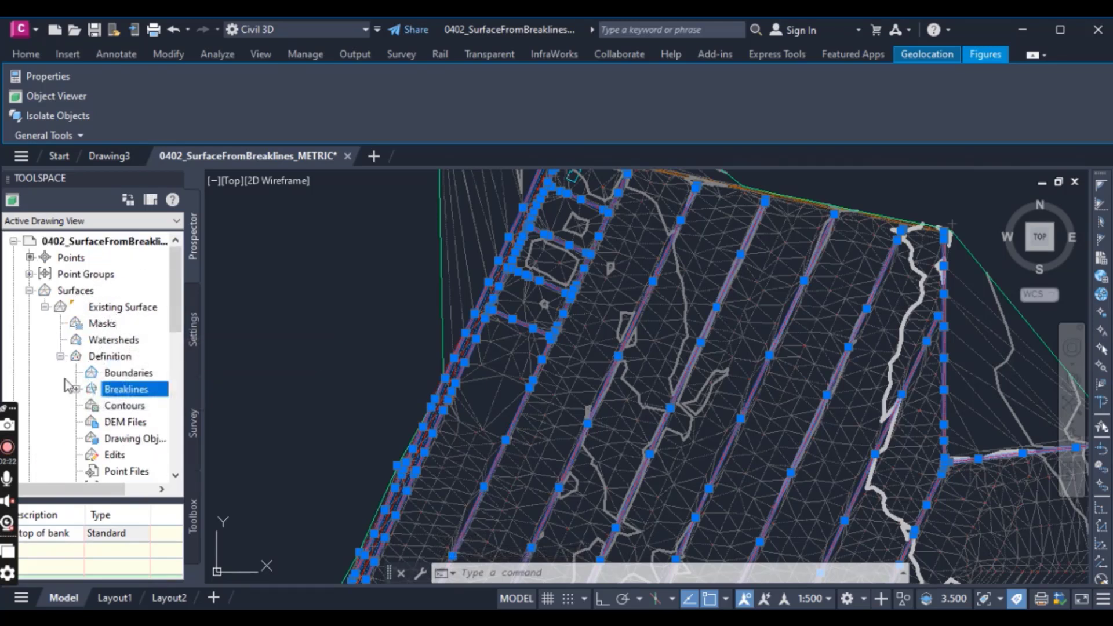
{"action": "right_click", "coordinate": [116, 390]}
{"action": "left_click", "coordinate": [206, 397]}
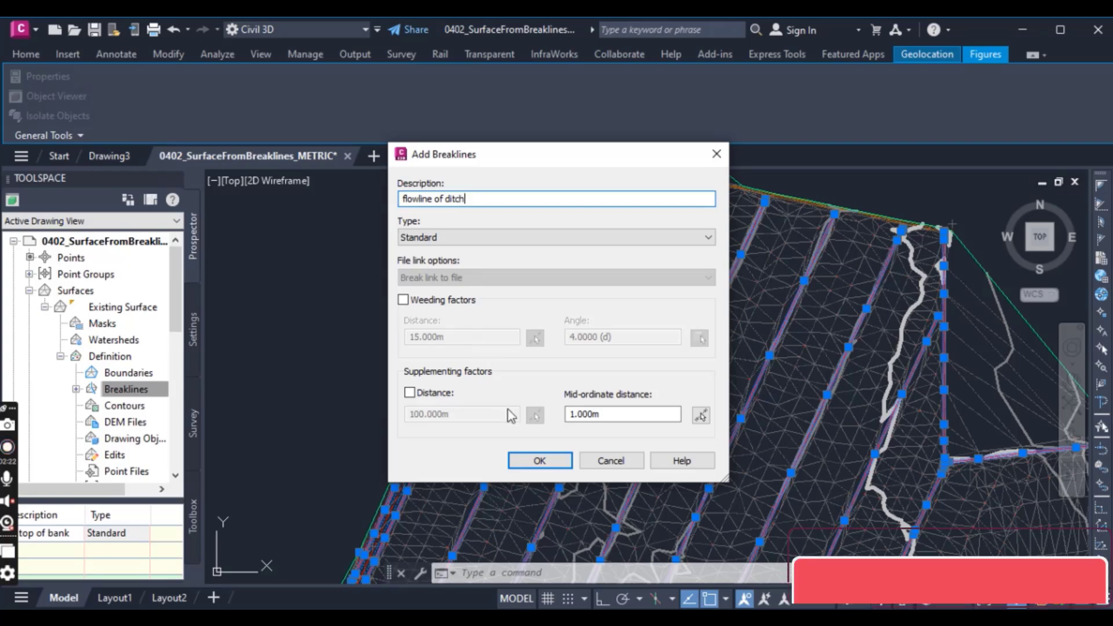
{"action": "left_click", "coordinate": [531, 460]}
{"action": "key", "text": "Escape"}
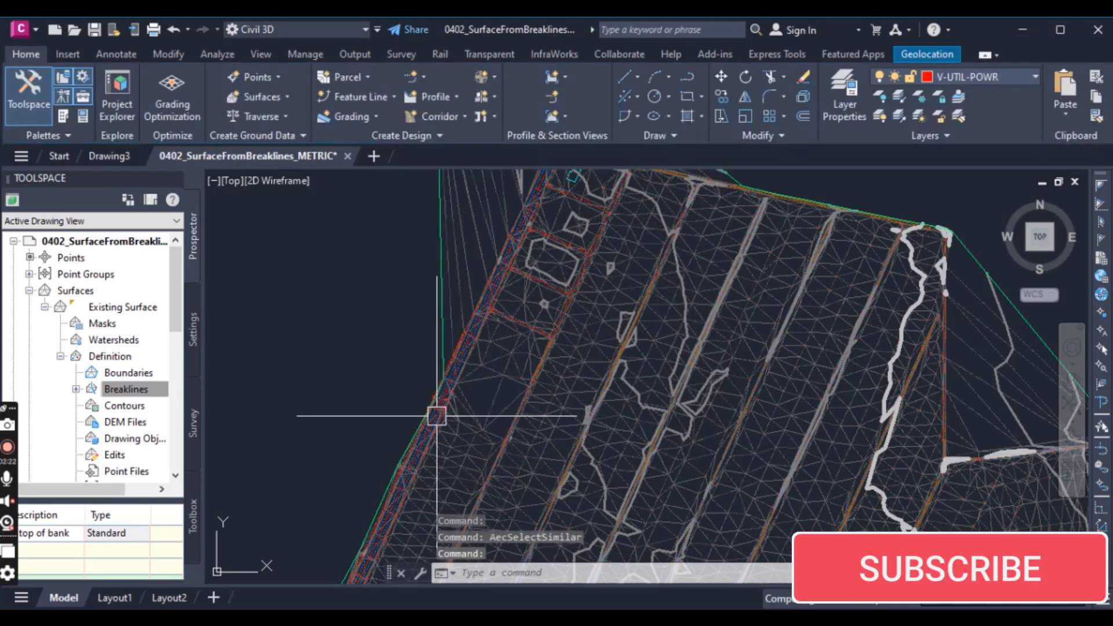
Step: Select the bottom-of-bank survey figure BB1 along the ditch, and extend the selection to all similar figures
{"action": "scroll", "coordinate": [586, 377], "scroll_direction": "up", "scroll_amount": 8}
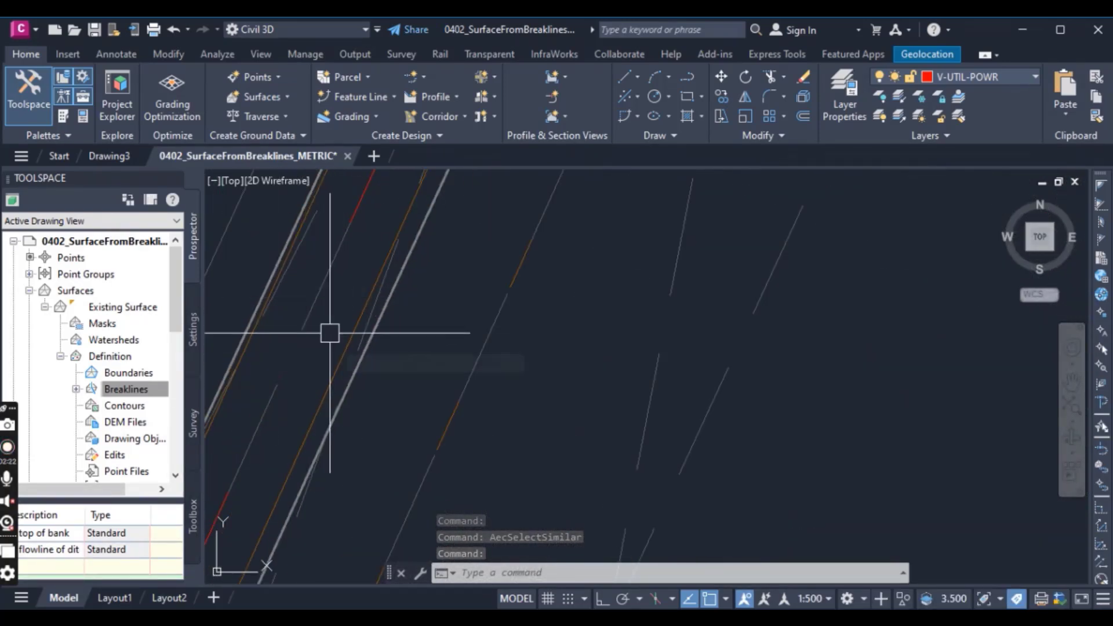
{"action": "mouse_move", "coordinate": [330, 333]}
{"action": "middle_click_drag", "start_coordinate": [389, 377], "coordinate": [474, 449]}
{"action": "scroll", "coordinate": [406, 467], "scroll_direction": "up", "scroll_amount": 1}
{"action": "mouse_move", "coordinate": [412, 463]}
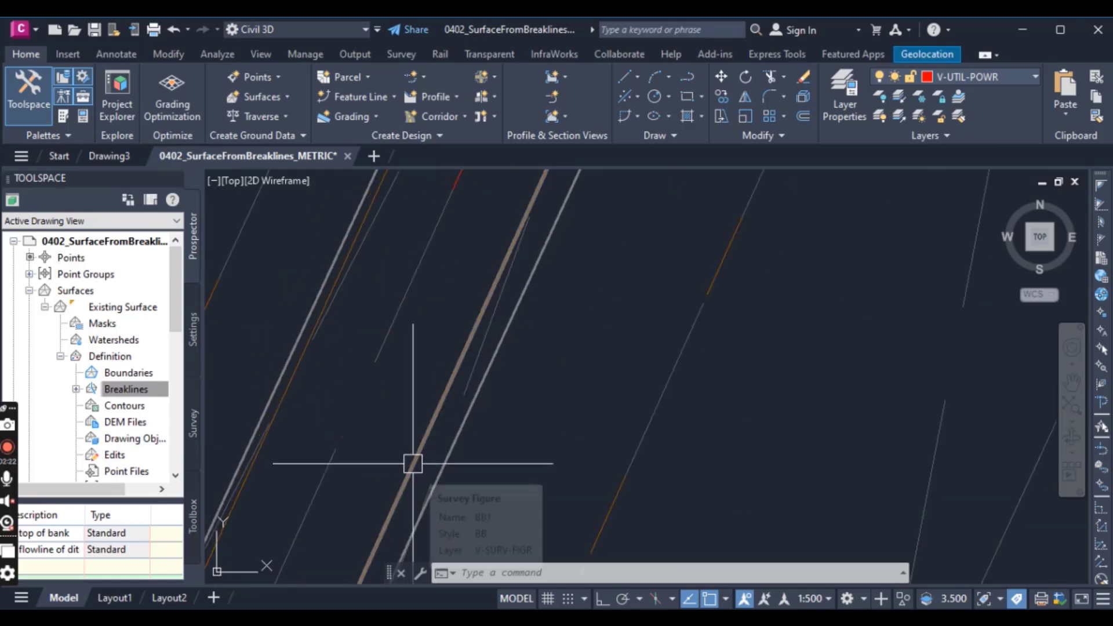
{"action": "left_click", "coordinate": [413, 463]}
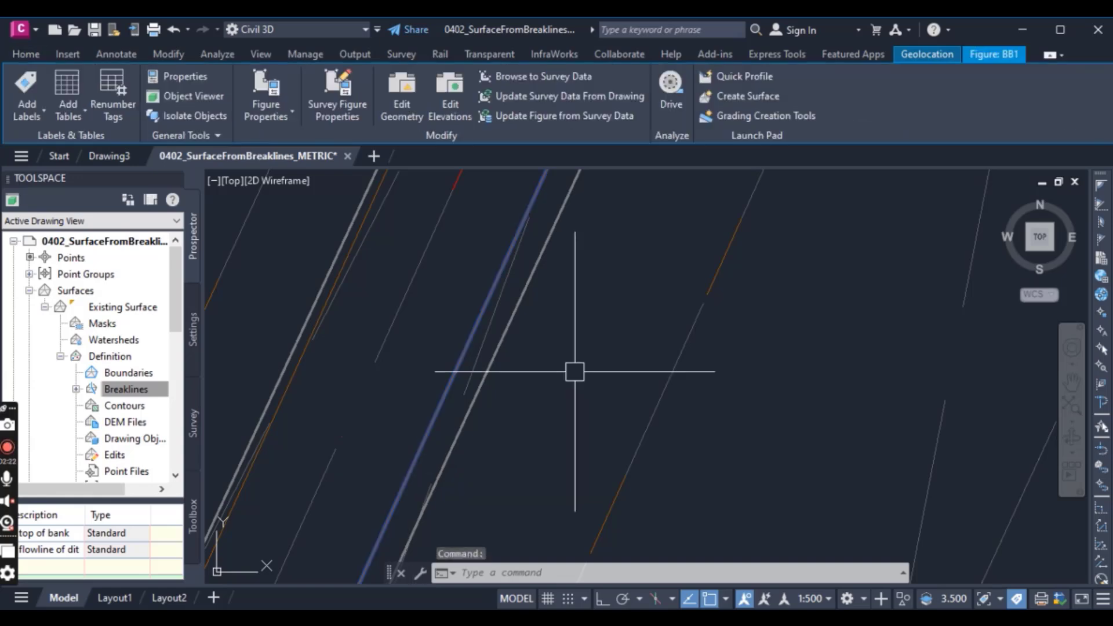
{"action": "right_click", "coordinate": [581, 325]}
{"action": "left_click", "coordinate": [632, 588]}
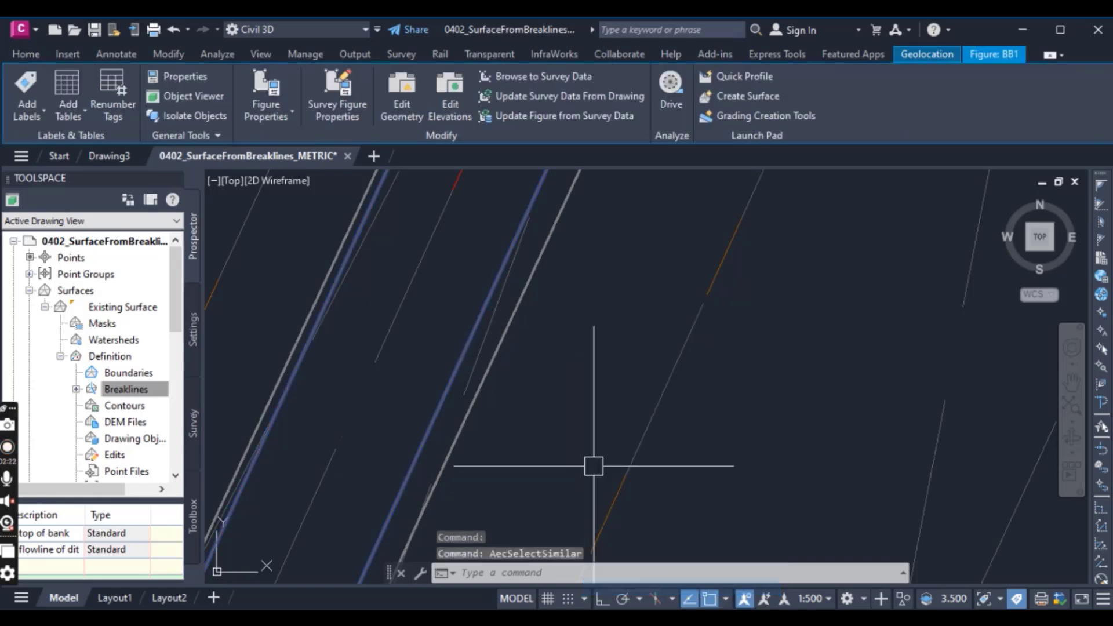
{"action": "scroll", "coordinate": [573, 390], "scroll_direction": "up", "scroll_amount": 4}
{"action": "scroll", "coordinate": [600, 391], "scroll_direction": "down", "scroll_amount": 5}
Step: Add the selected bank figures to the Existing Surface as Standard breaklines with the description "bottom of bank"
{"action": "left_click", "coordinate": [138, 392]}
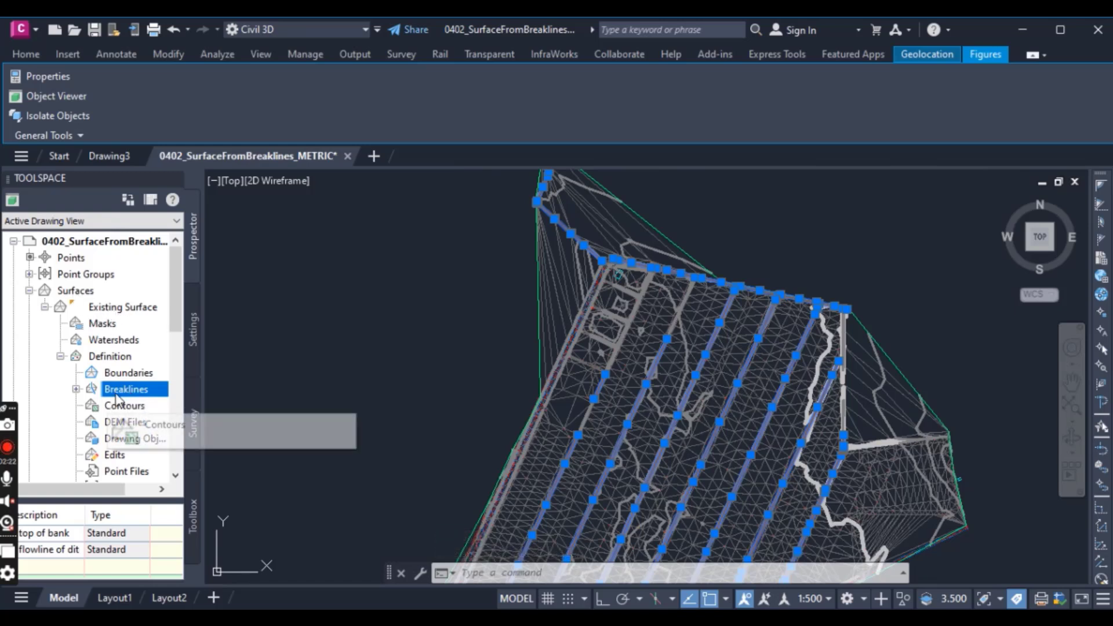
{"action": "right_click", "coordinate": [119, 397]}
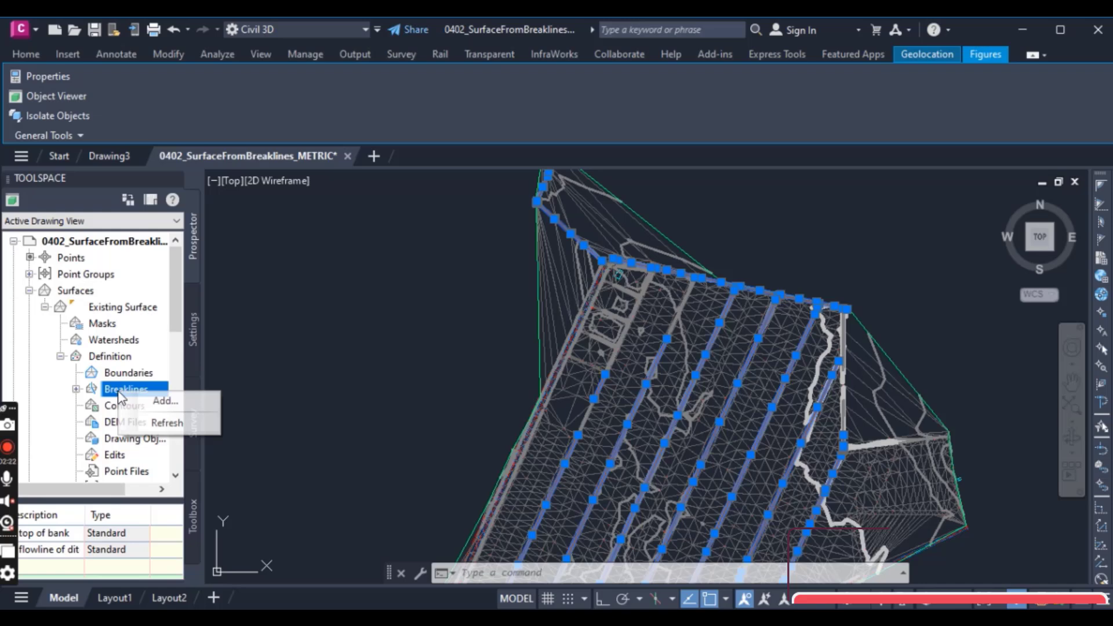
{"action": "left_click", "coordinate": [154, 400]}
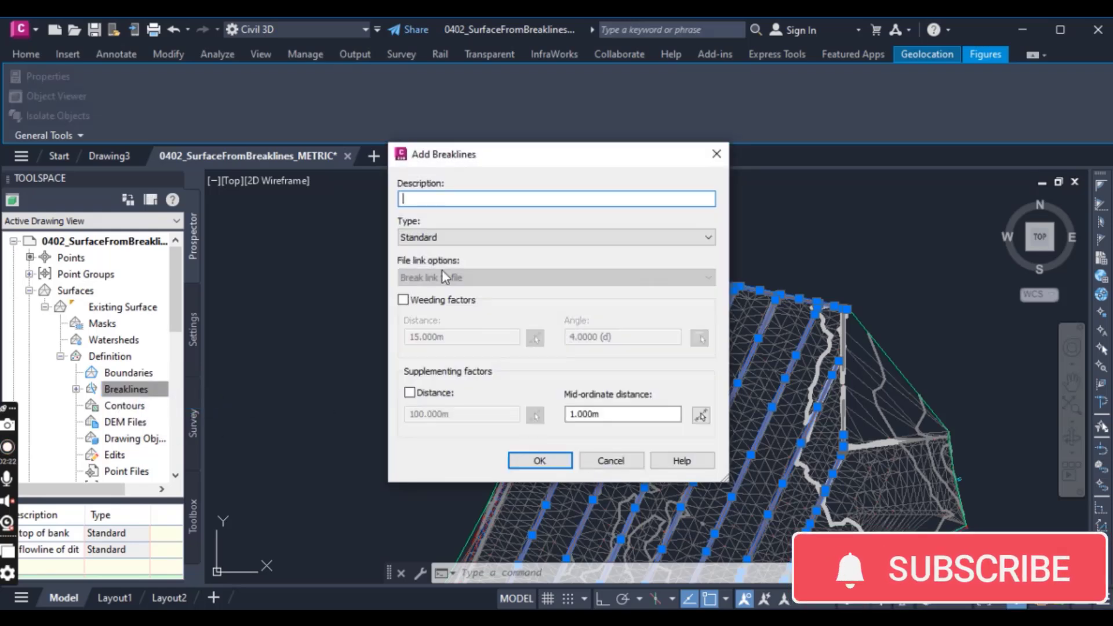
{"action": "type", "text": "bottom of bank"}
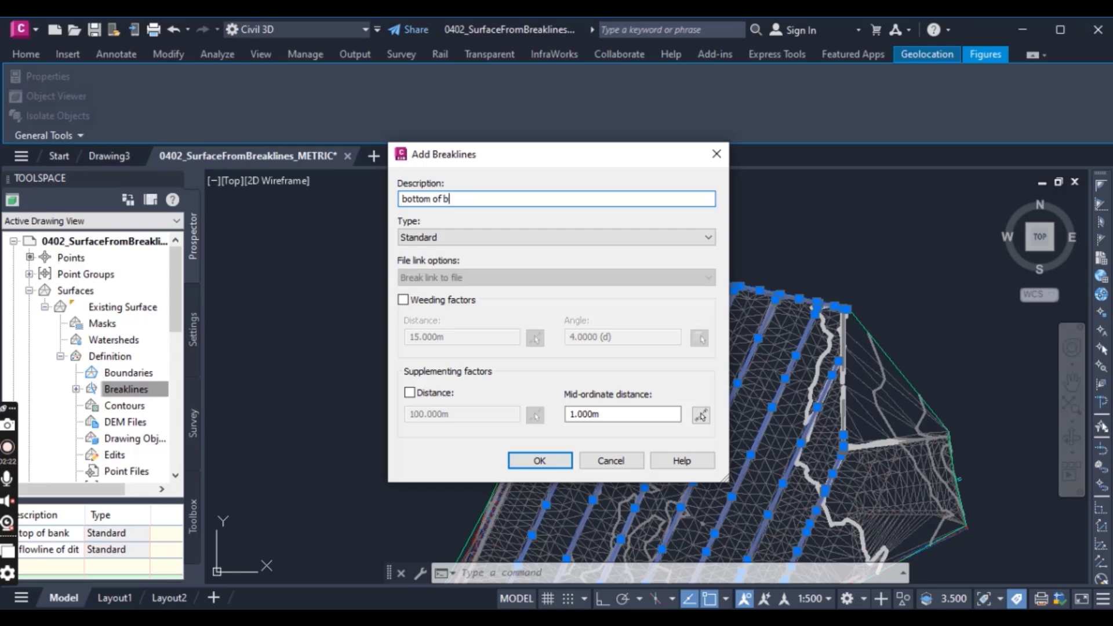
{"action": "left_click", "coordinate": [536, 461]}
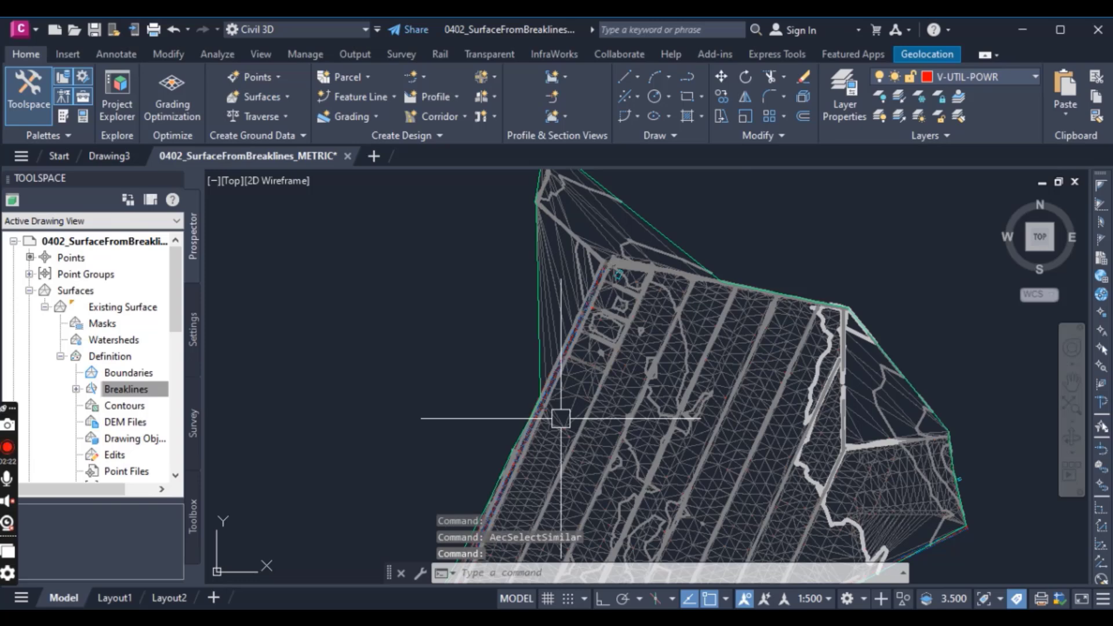
Step: Select the road centreline survey figure CL, and extend the selection to all similar figures
{"action": "scroll", "coordinate": [560, 418], "scroll_direction": "up", "scroll_amount": 8}
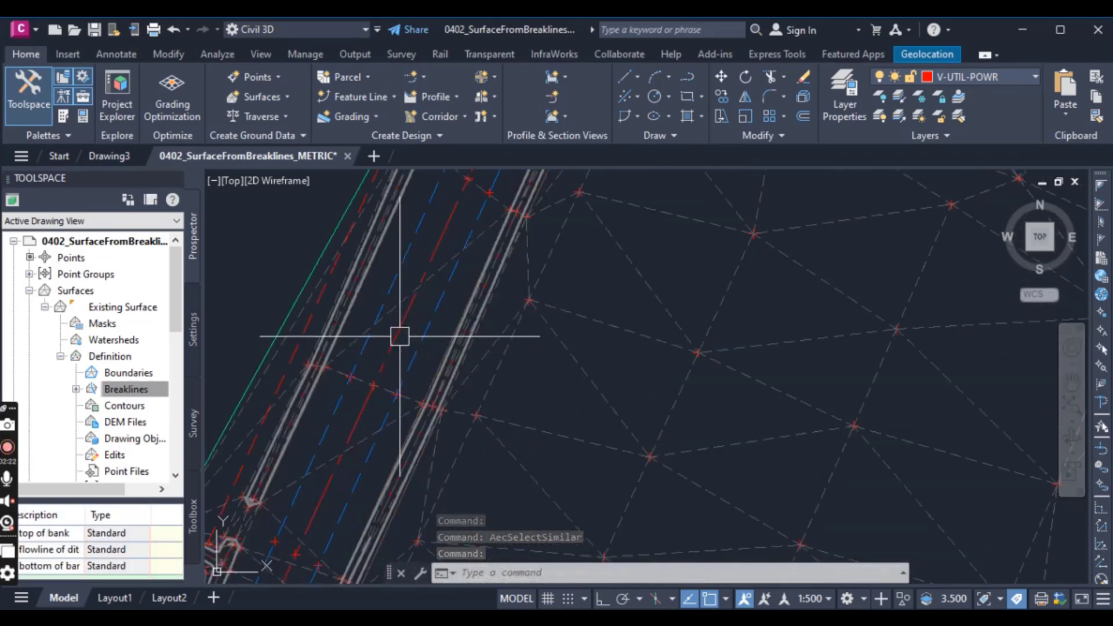
{"action": "left_click", "coordinate": [398, 333]}
{"action": "right_click", "coordinate": [306, 294]}
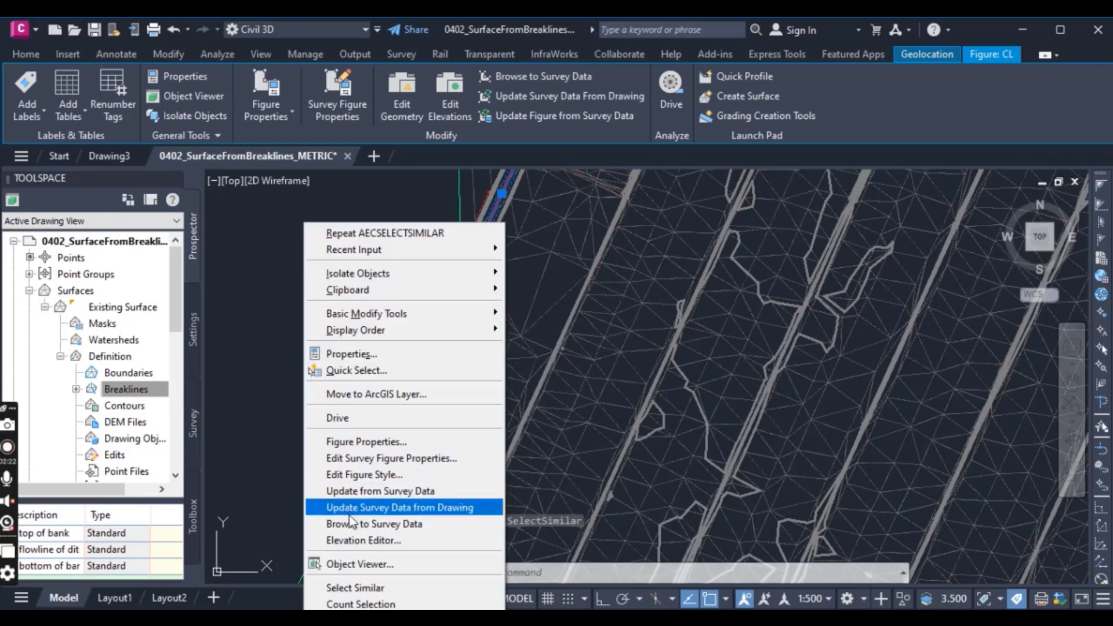
{"action": "left_click", "coordinate": [355, 588]}
{"action": "scroll", "coordinate": [347, 405], "scroll_direction": "down", "scroll_amount": 8}
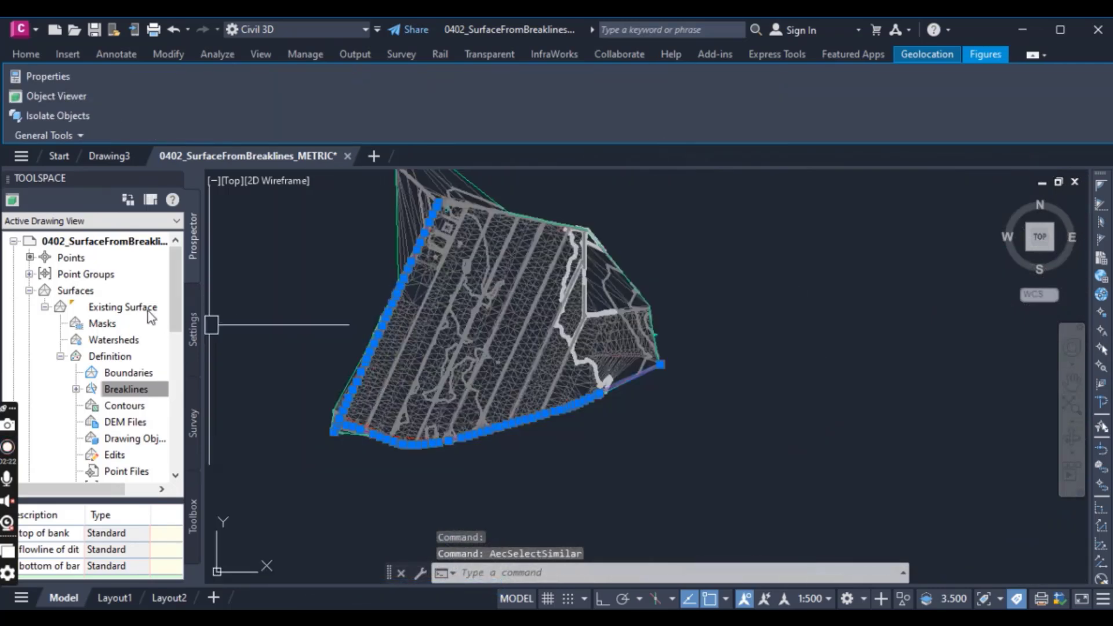
Step: Add the selected centreline figures to the Existing Surface as Standard breaklines with the description "cl of road", and clear the selection
{"action": "left_click", "coordinate": [118, 389]}
{"action": "right_click", "coordinate": [127, 396]}
{"action": "left_click", "coordinate": [163, 400]}
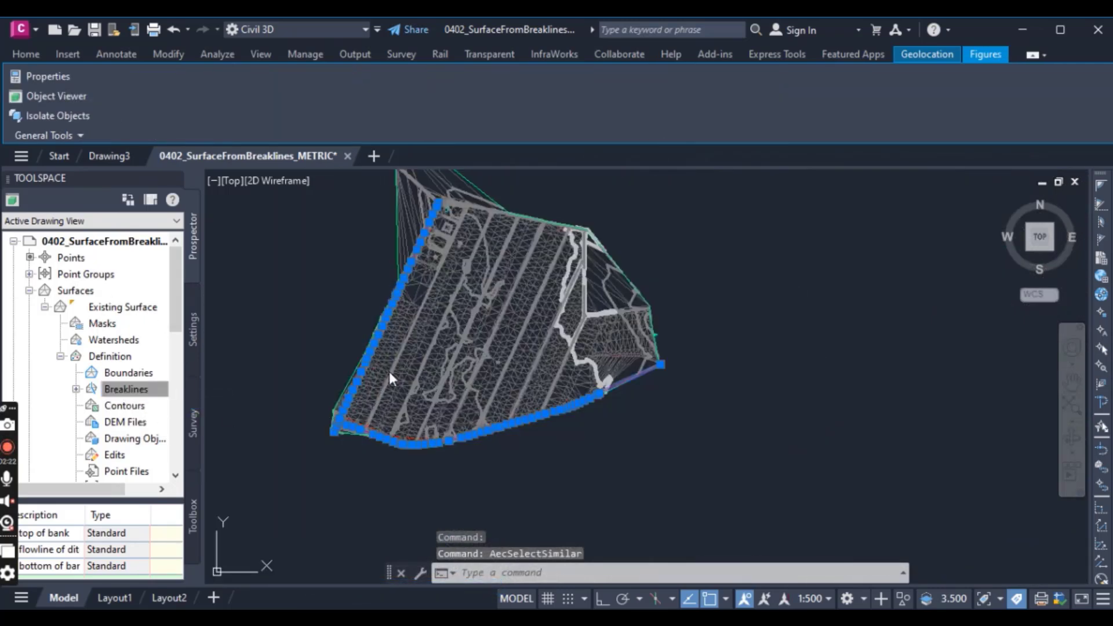
{"action": "type", "text": "d"}
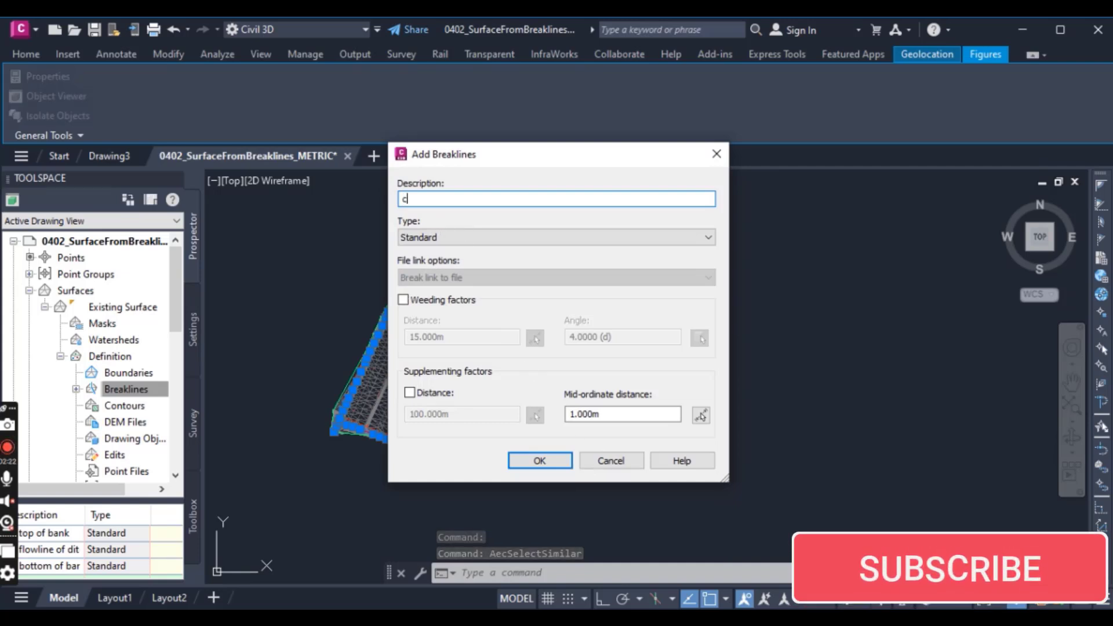
{"action": "type", "text": " of road"}
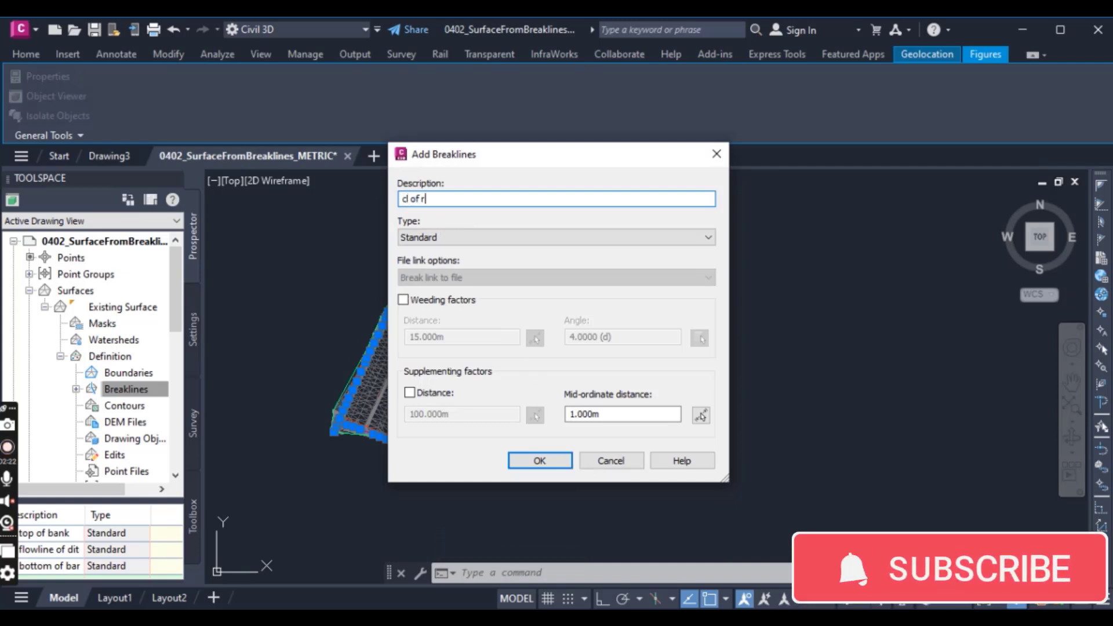
{"action": "left_click", "coordinate": [525, 461]}
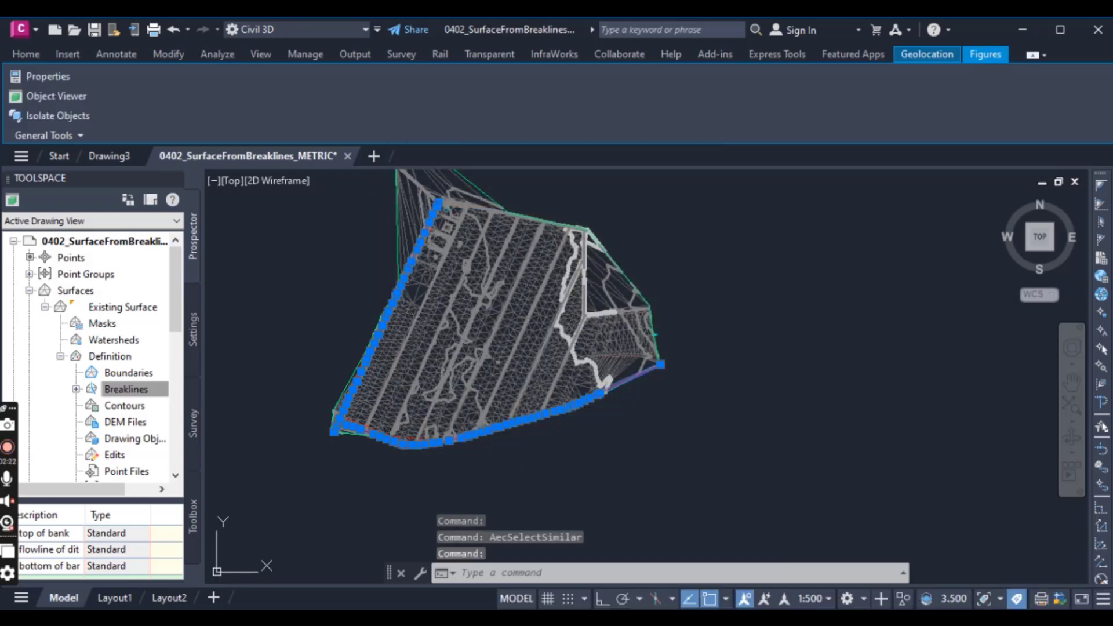
{"action": "key", "text": "Escape"}
Step: Select the edge-of-pavement survey figure EP2 along the road, and extend the selection to all similar figures
{"action": "scroll", "coordinate": [394, 323], "scroll_direction": "up", "scroll_amount": 8}
{"action": "scroll", "coordinate": [331, 303], "scroll_direction": "up", "scroll_amount": 5}
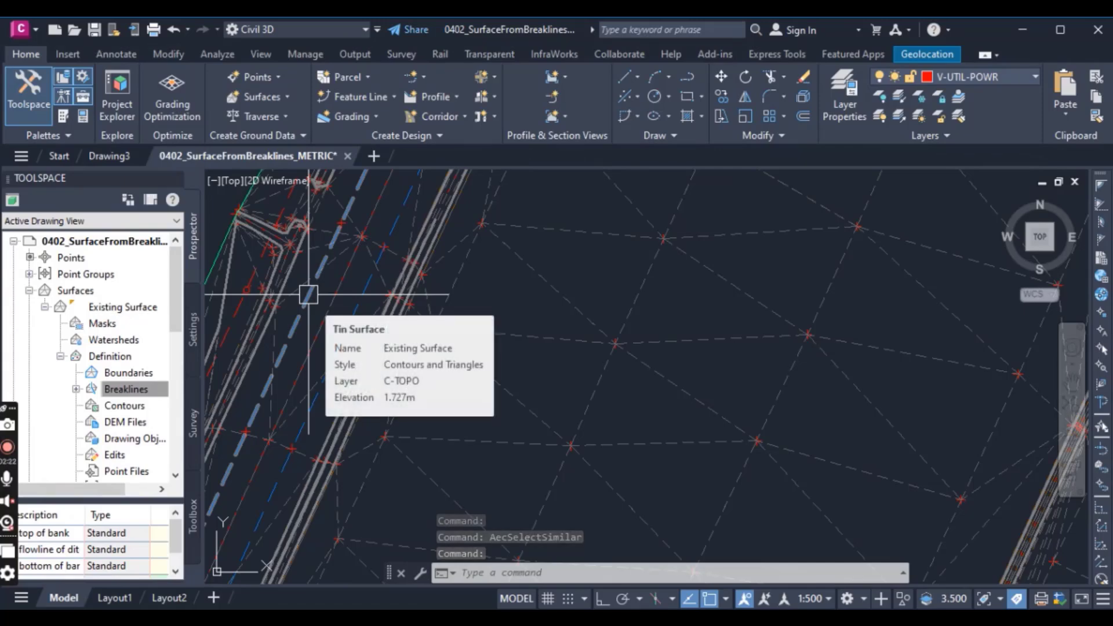
{"action": "scroll", "coordinate": [318, 312], "scroll_direction": "up", "scroll_amount": 5}
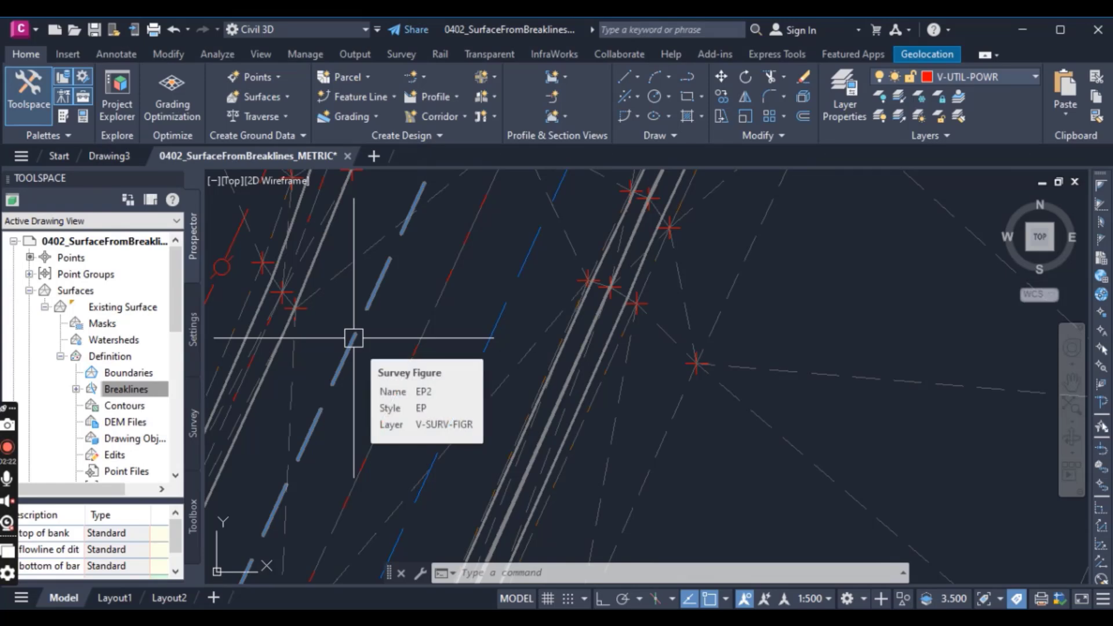
{"action": "left_click", "coordinate": [354, 338]}
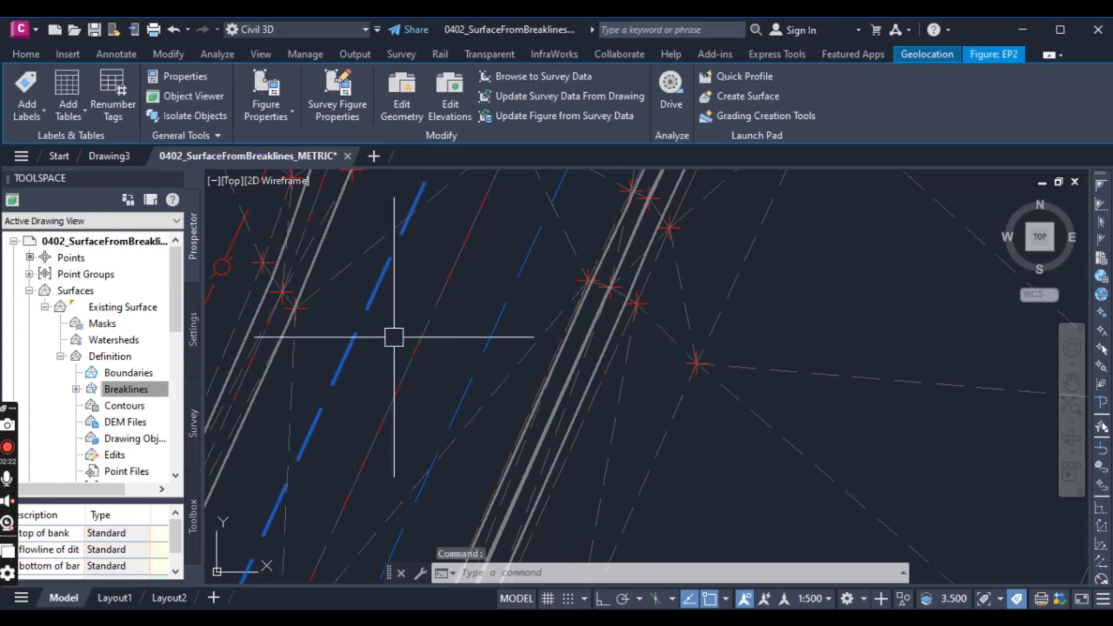
{"action": "scroll", "coordinate": [394, 337], "scroll_direction": "up", "scroll_amount": 2}
{"action": "right_click", "coordinate": [393, 336]}
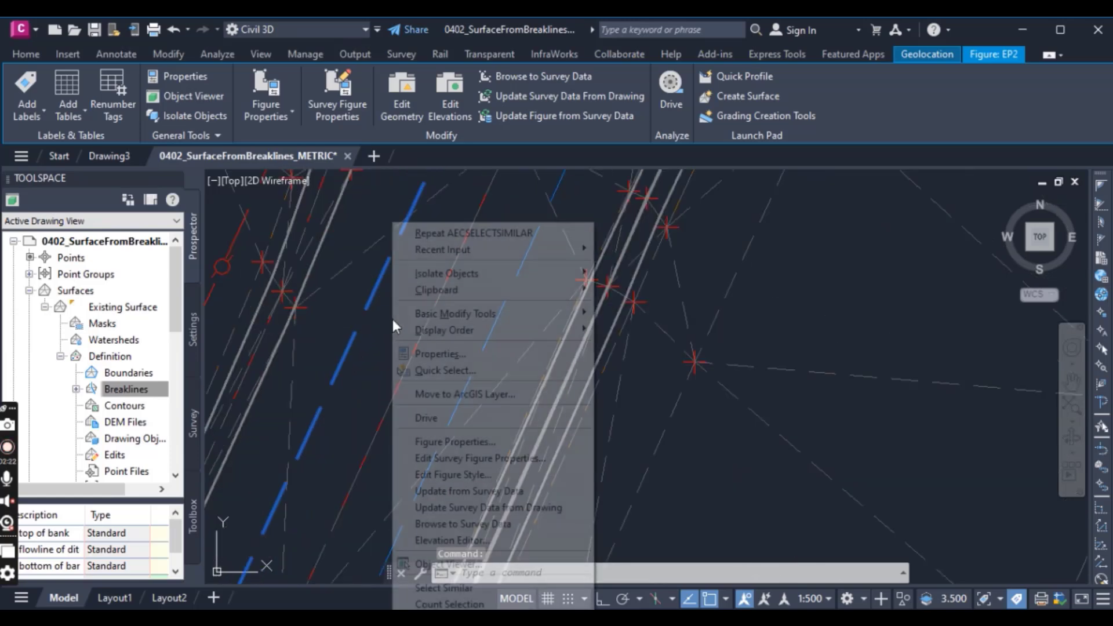
{"action": "left_click", "coordinate": [447, 588]}
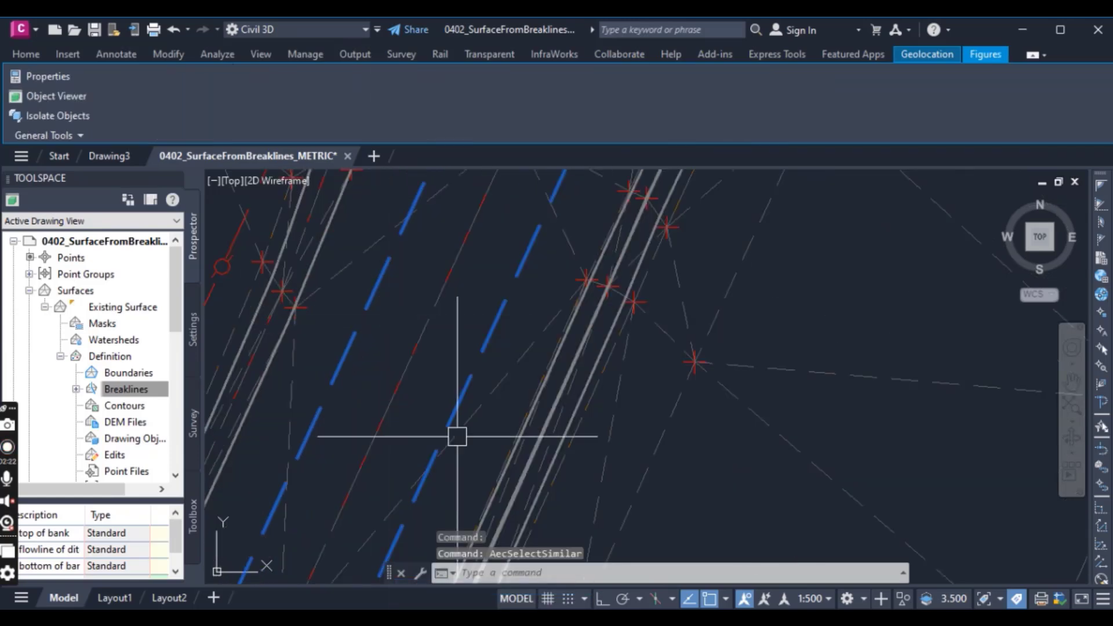
Step: Add the selected edge-of-pavement figures to the Existing Surface as Standard breaklines with the description "edge of pavment"
{"action": "scroll", "coordinate": [457, 435], "scroll_direction": "up", "scroll_amount": 5}
{"action": "scroll", "coordinate": [481, 398], "scroll_direction": "down", "scroll_amount": 6}
{"action": "middle_click_drag", "start_coordinate": [422, 437], "coordinate": [479, 375]}
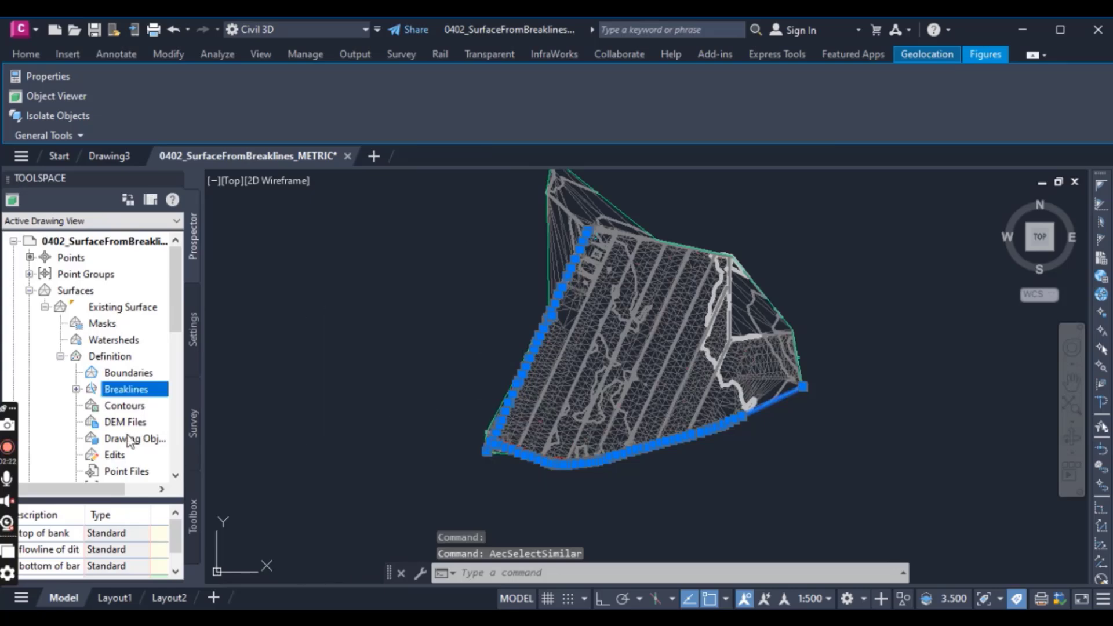
{"action": "right_click", "coordinate": [127, 393]}
{"action": "left_click", "coordinate": [164, 398]}
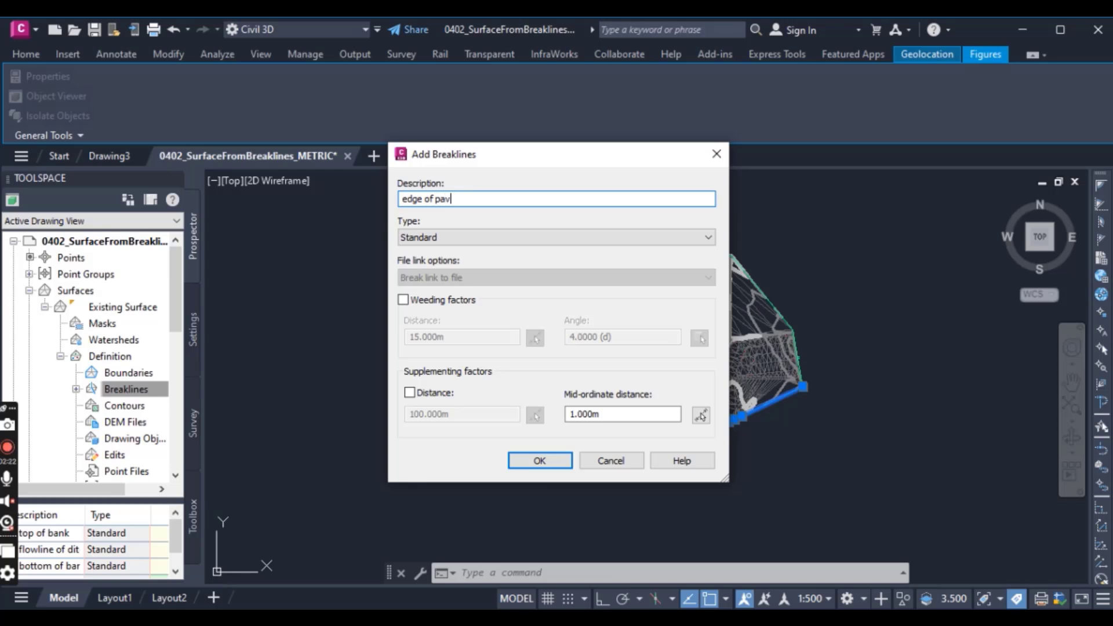
{"action": "type", "text": "ent"}
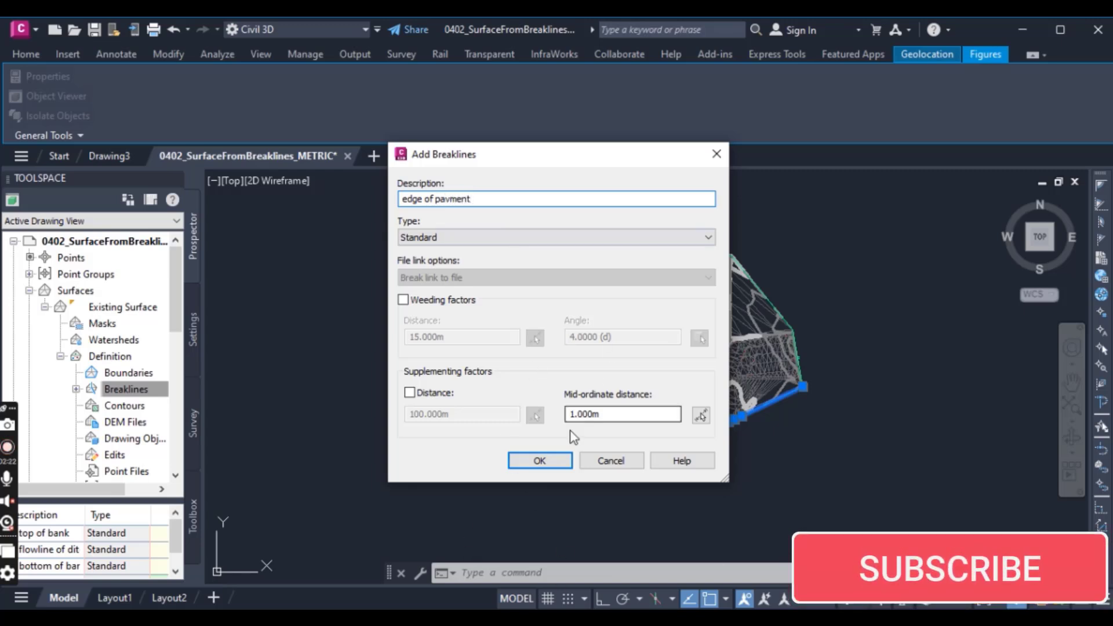
{"action": "left_click", "coordinate": [538, 460]}
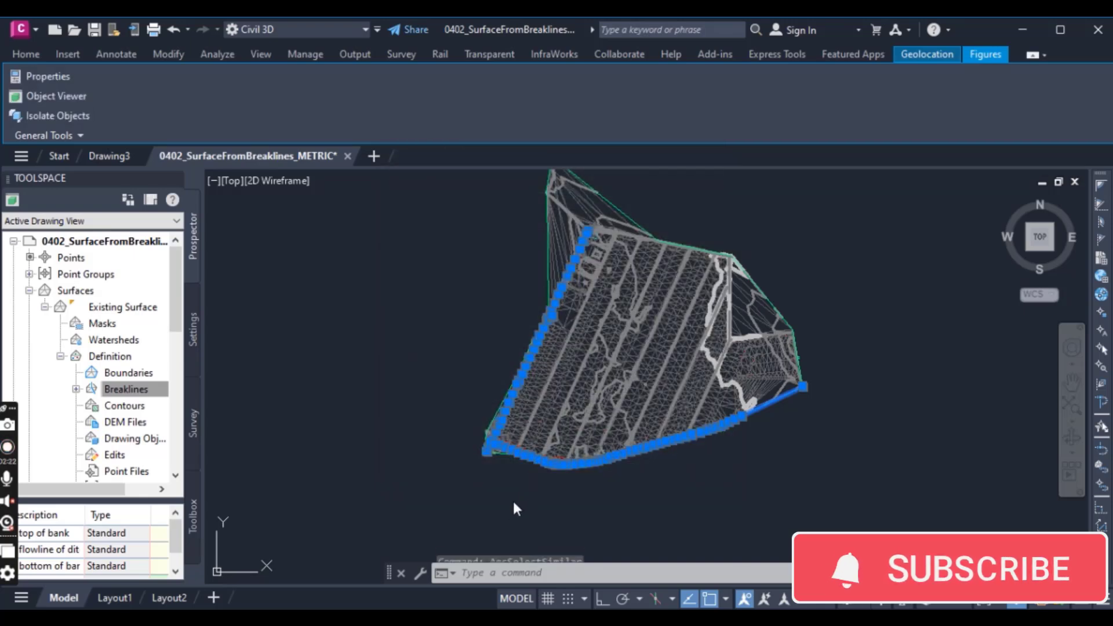
Step: Examine the Existing Surface's triangulation and contours along the road, its pavement edges and the adjoining ditches
{"action": "scroll", "coordinate": [547, 423], "scroll_direction": "up", "scroll_amount": 9}
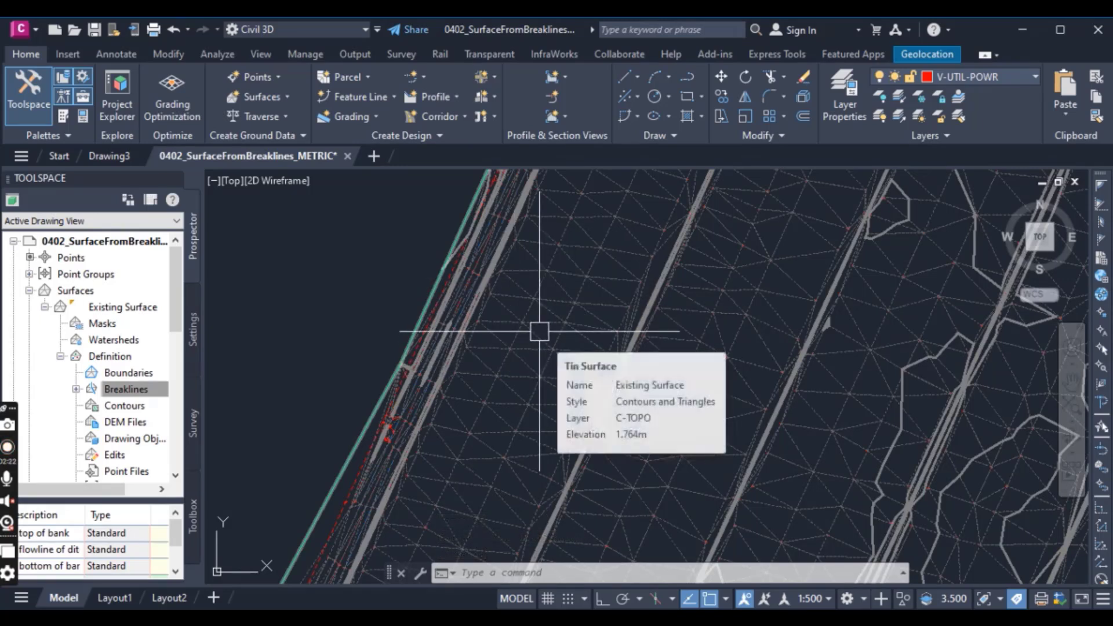
{"action": "scroll", "coordinate": [467, 308], "scroll_direction": "up", "scroll_amount": 3}
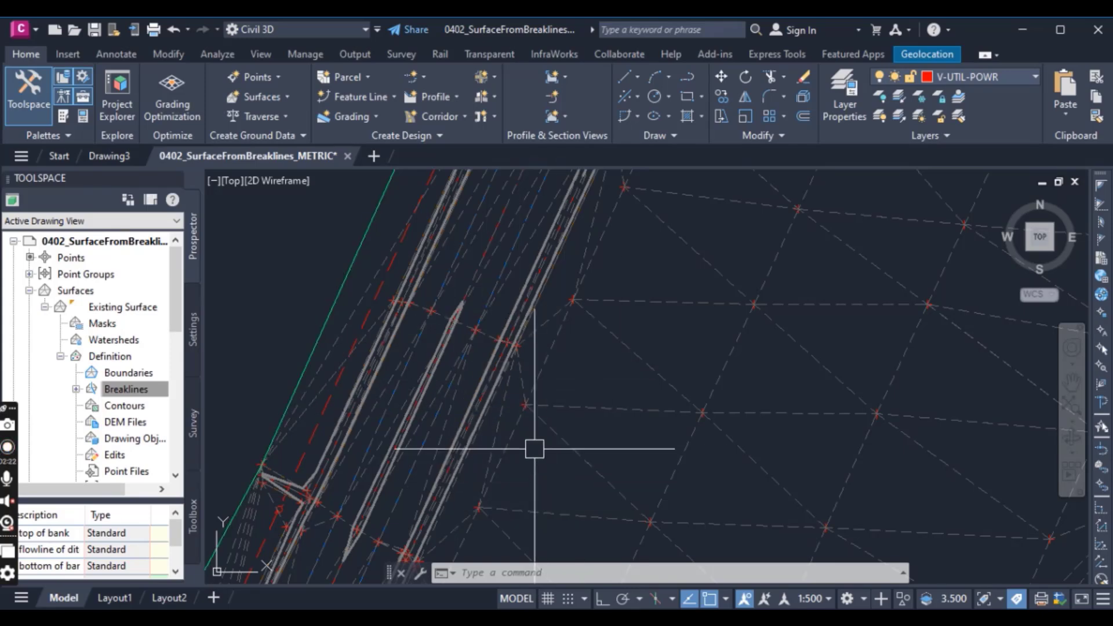
{"action": "scroll", "coordinate": [534, 449], "scroll_direction": "down", "scroll_amount": 5}
{"action": "middle_click_drag", "start_coordinate": [578, 409], "coordinate": [538, 367]}
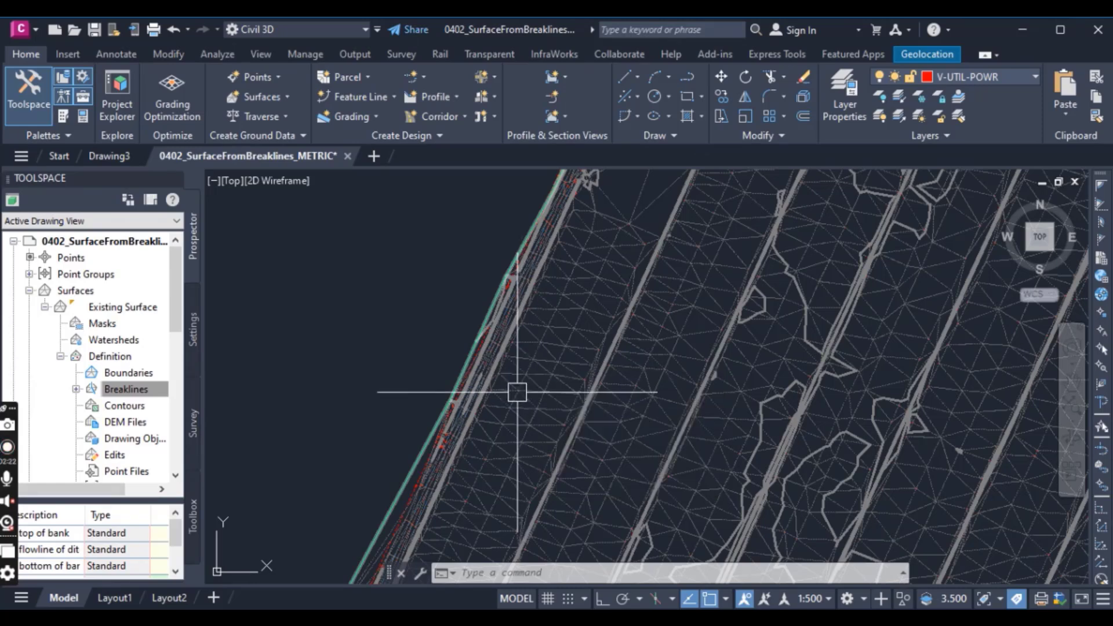
{"action": "scroll", "coordinate": [478, 391], "scroll_direction": "up", "scroll_amount": 5}
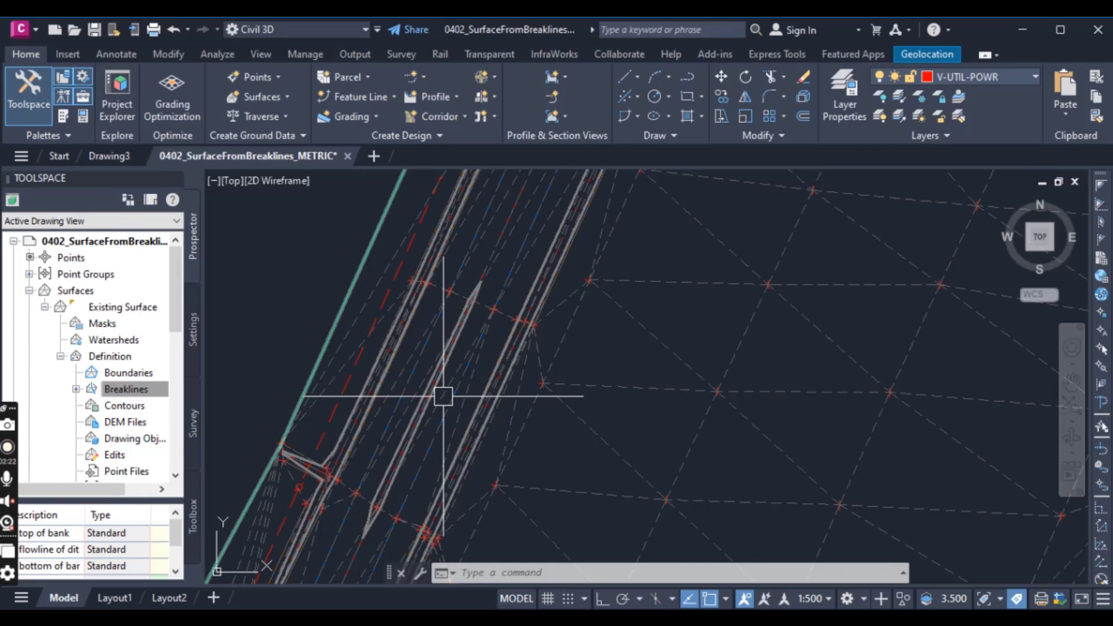
{"action": "scroll", "coordinate": [551, 429], "scroll_direction": "down", "scroll_amount": 5}
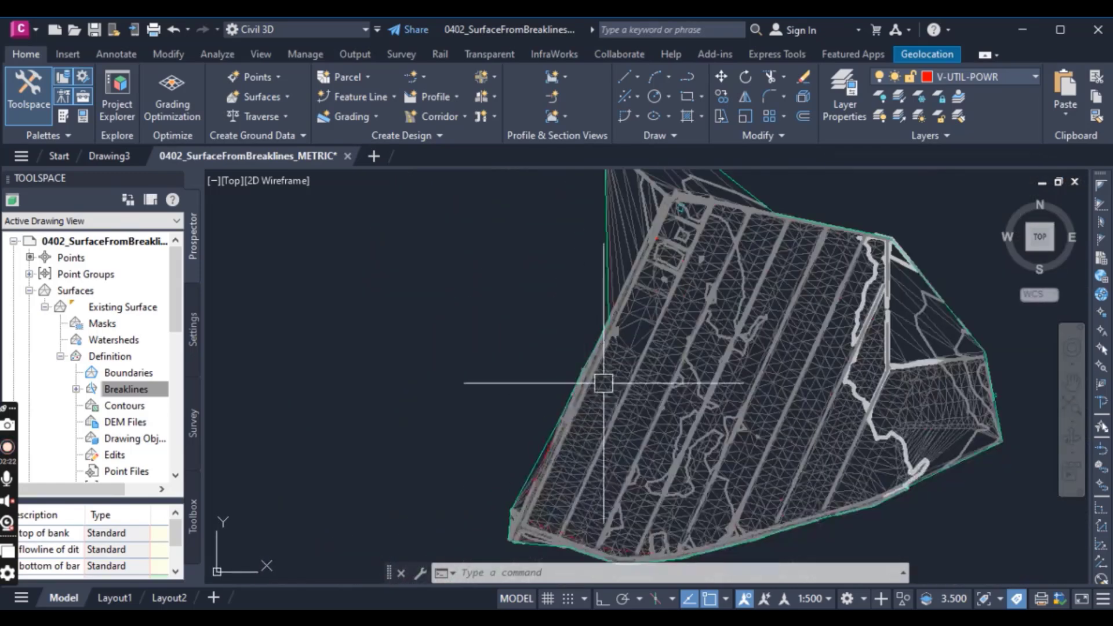
{"action": "scroll", "coordinate": [603, 383], "scroll_direction": "up", "scroll_amount": 6}
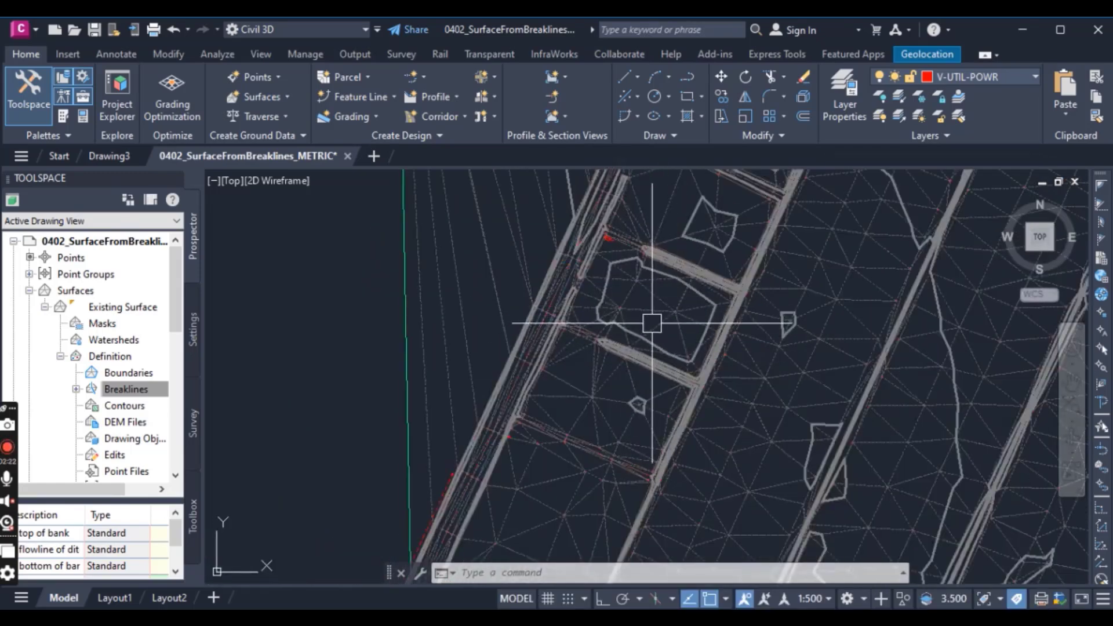